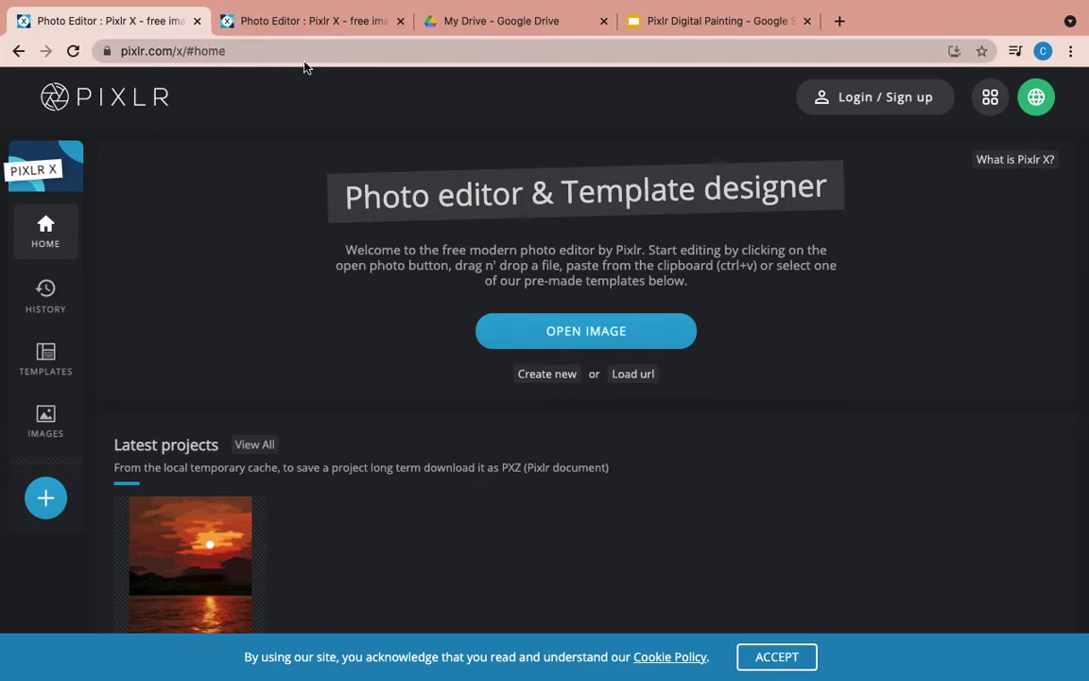
- After viewing the Digital Painting presentation, sign in to Pixlr with a Google account and open stock image search
left_click(650, 25)
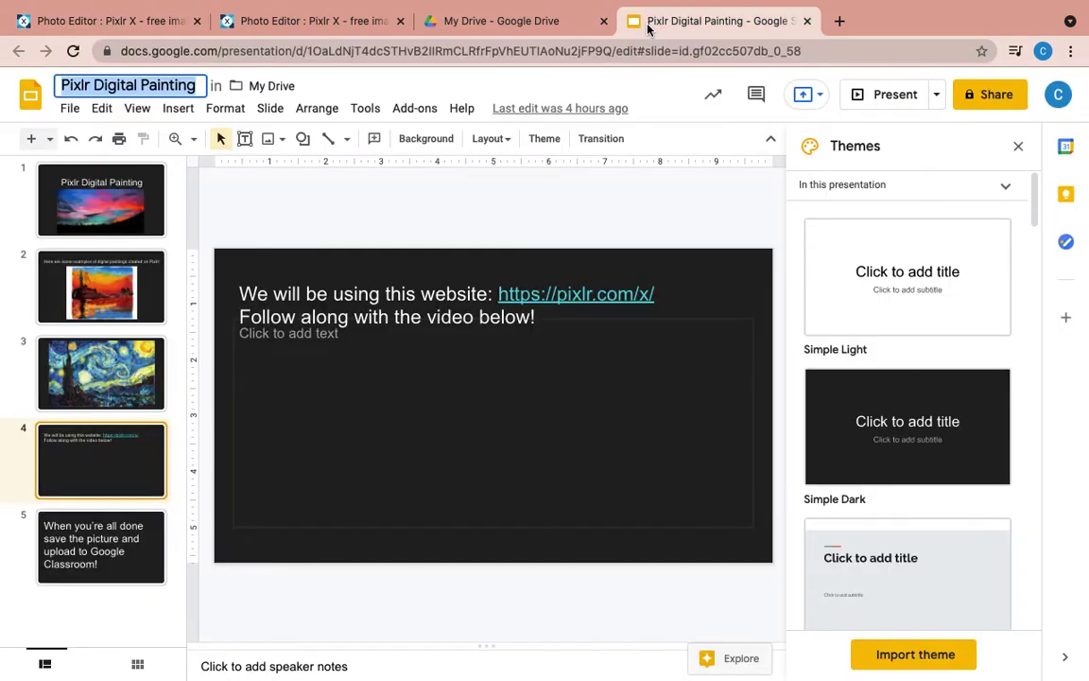
left_click(118, 21)
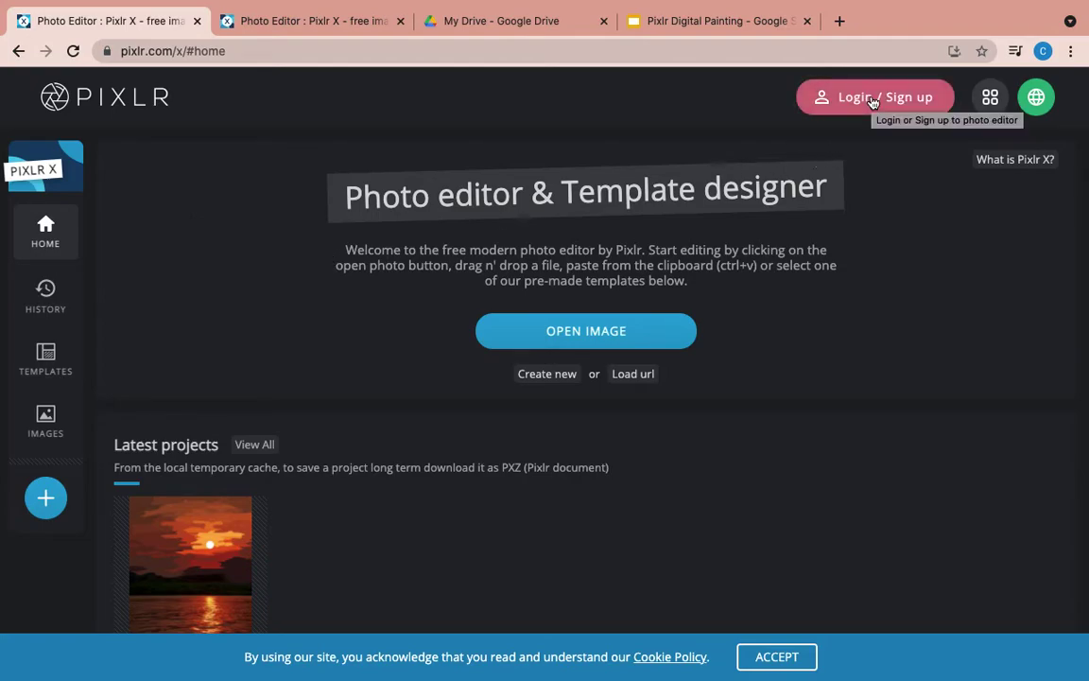
mouse_move(184, 556)
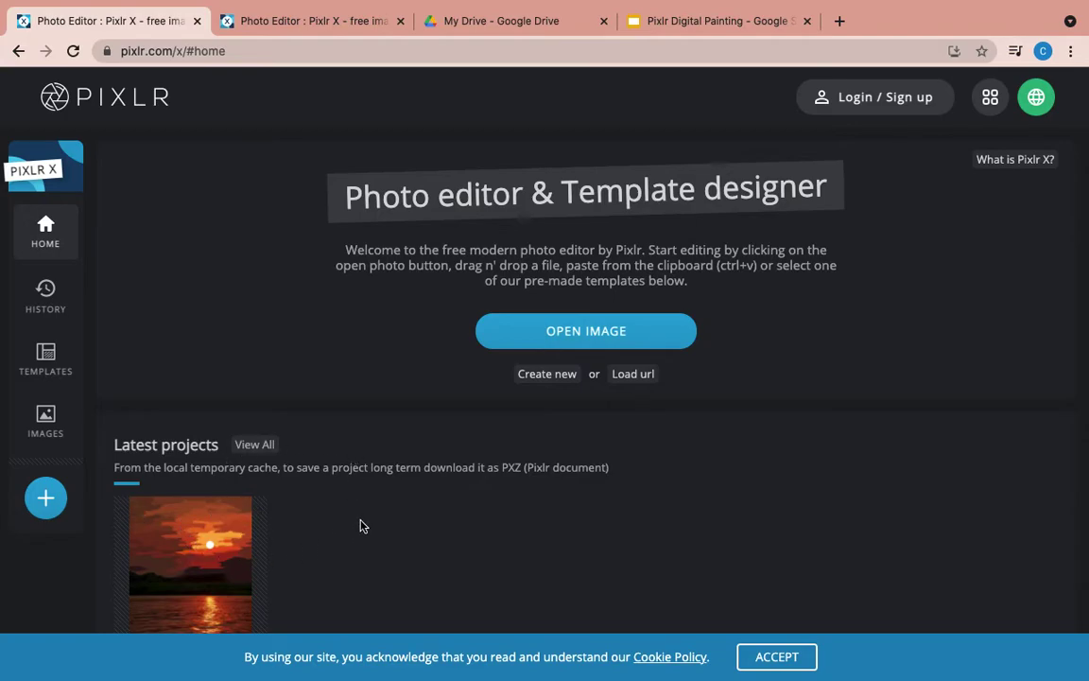
left_click(882, 98)
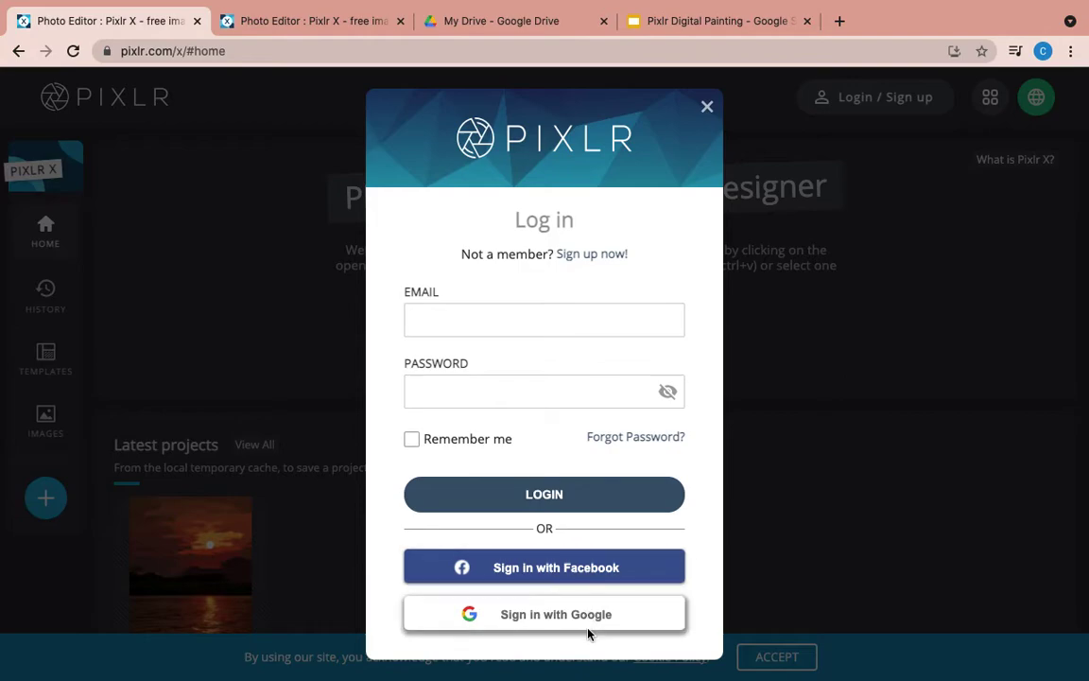
left_click(585, 620)
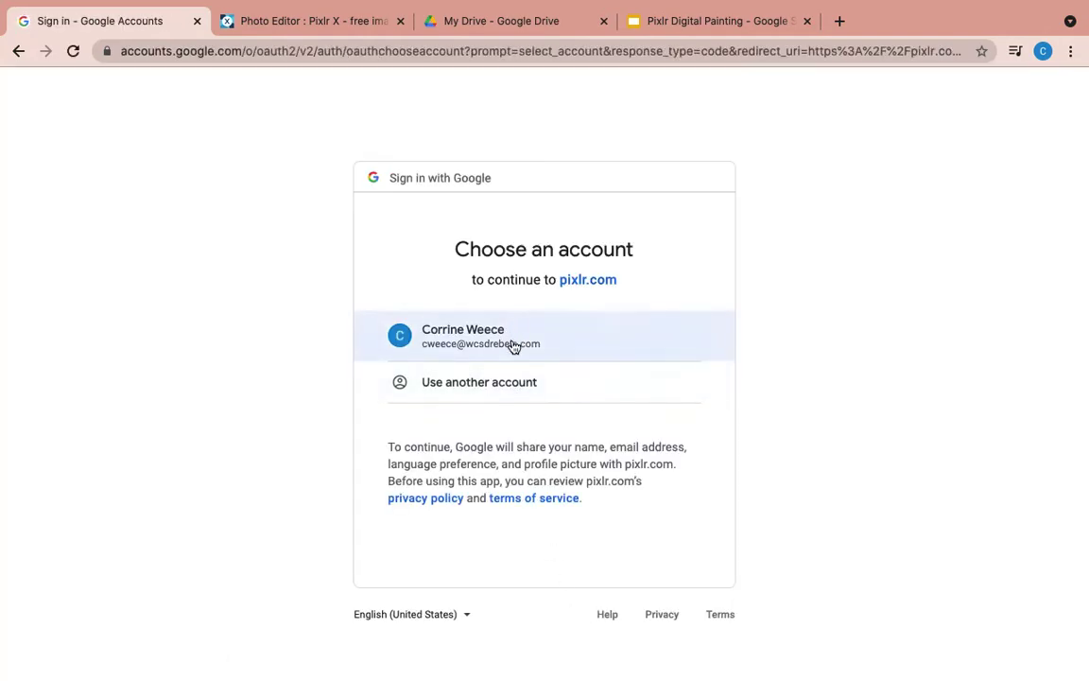
left_click(512, 345)
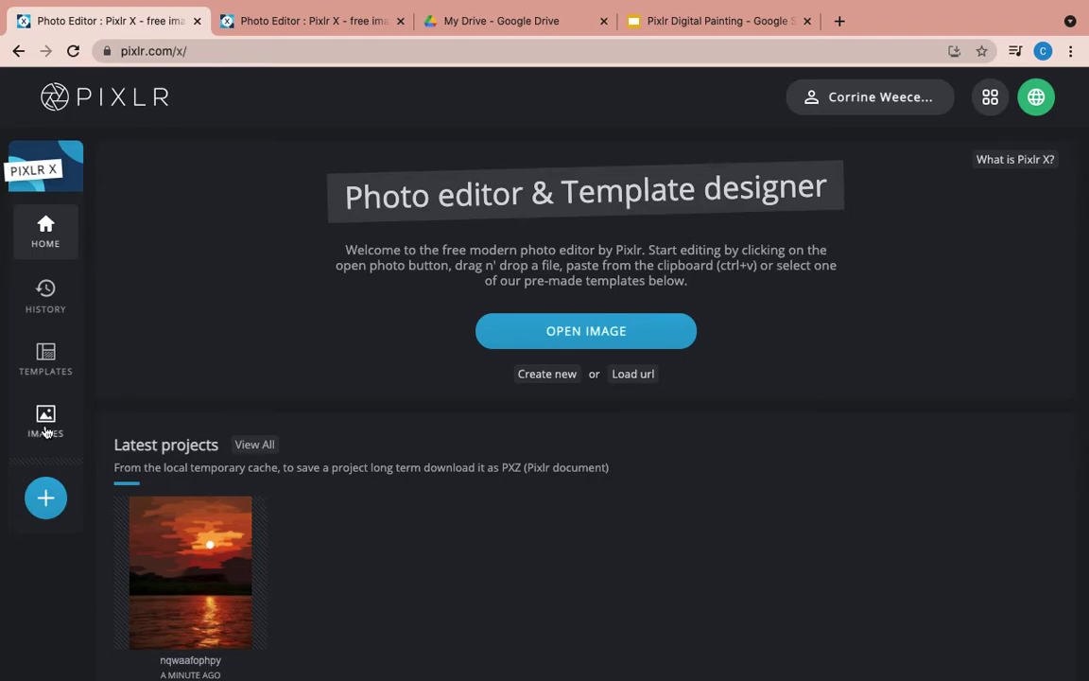
left_click(45, 427)
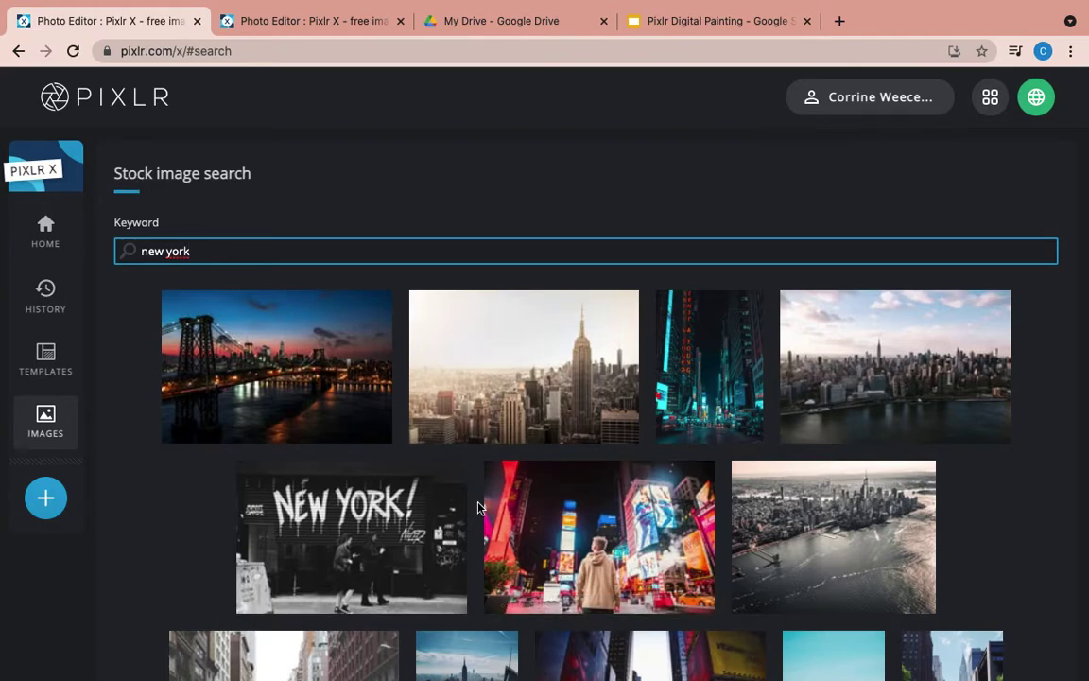
- Browse the 'new york' stock results, then replace the keyword with 'landscape'
scroll(478, 508, "down", 5)
scroll(477, 508, "down", 5)
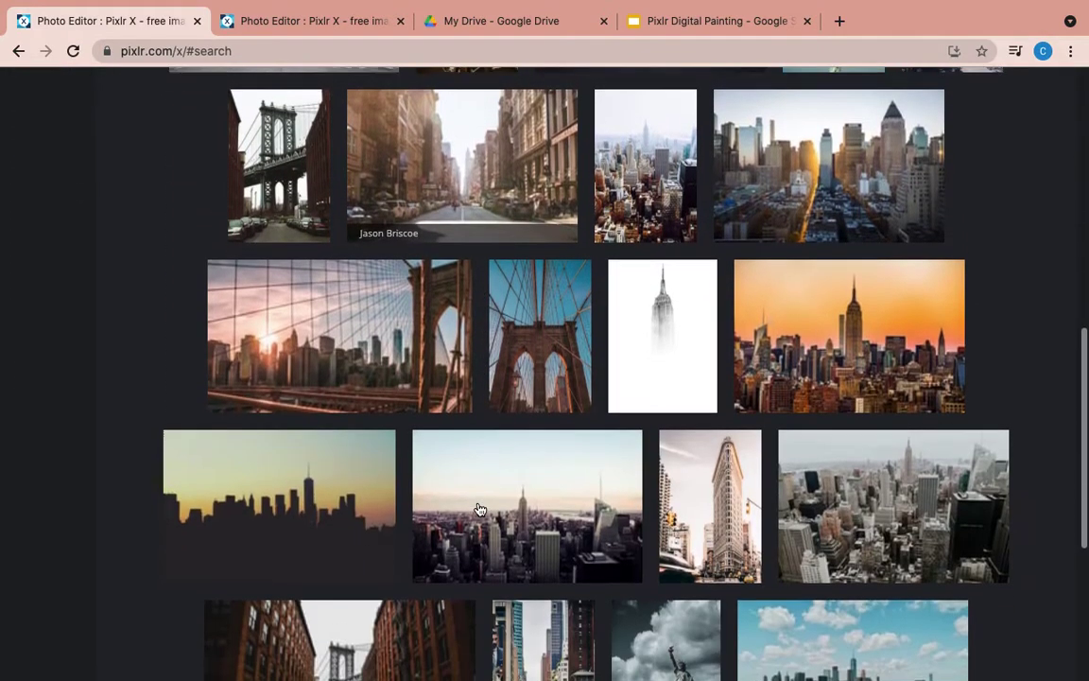
scroll(477, 507, "down", 4)
scroll(480, 510, "down", 1)
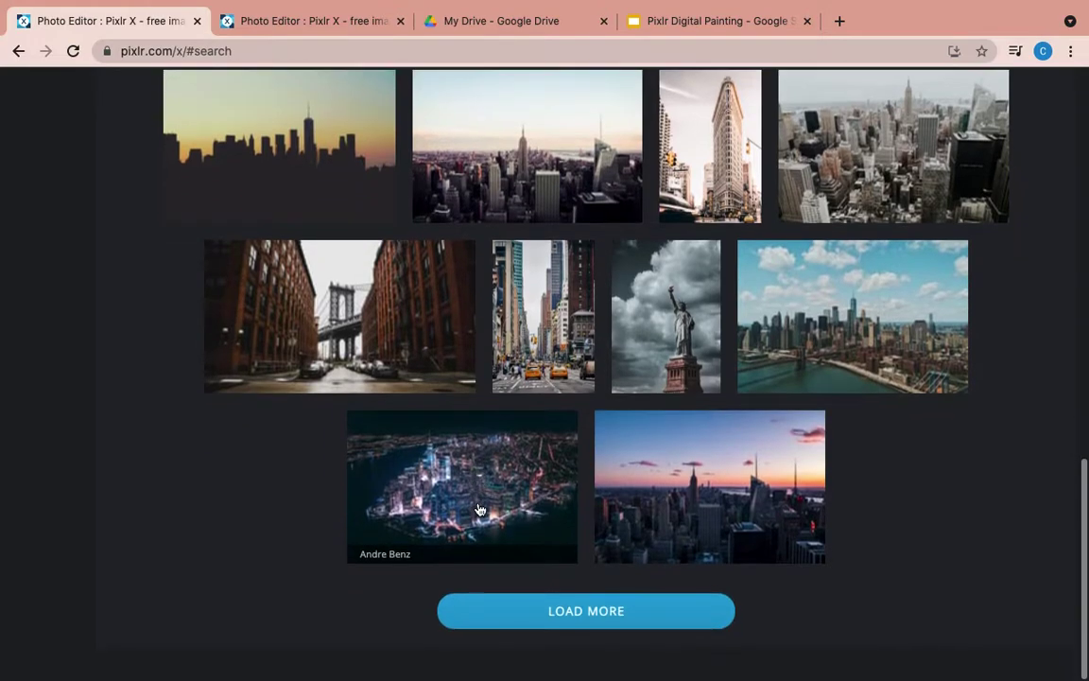
scroll(480, 510, "up", 15)
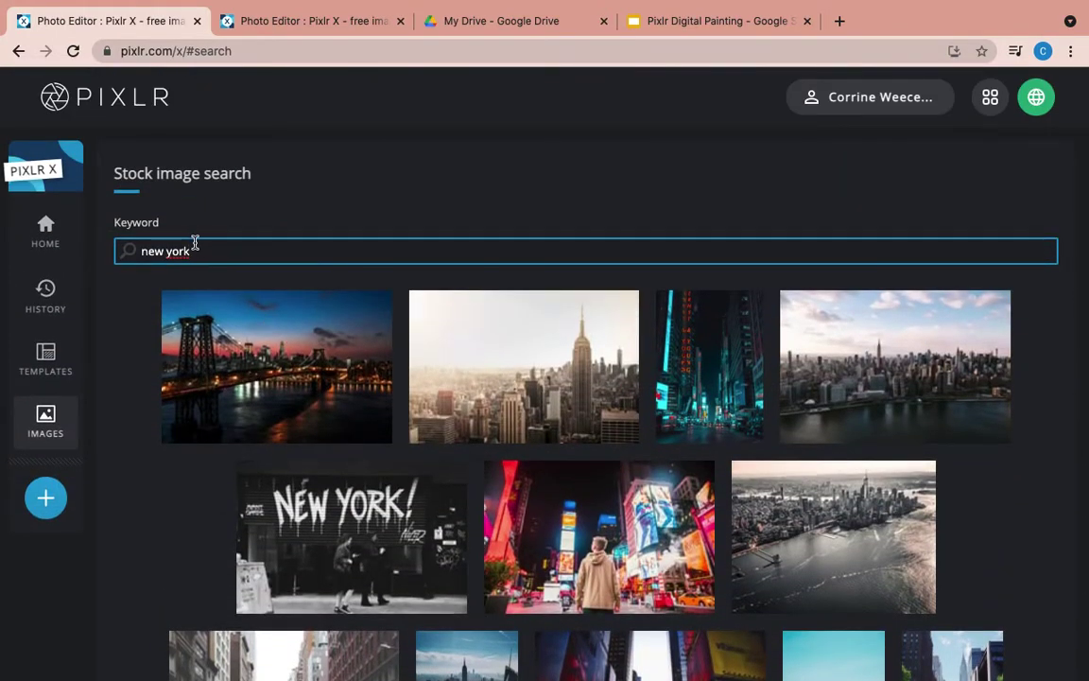
left_click_drag(192, 252, 142, 250)
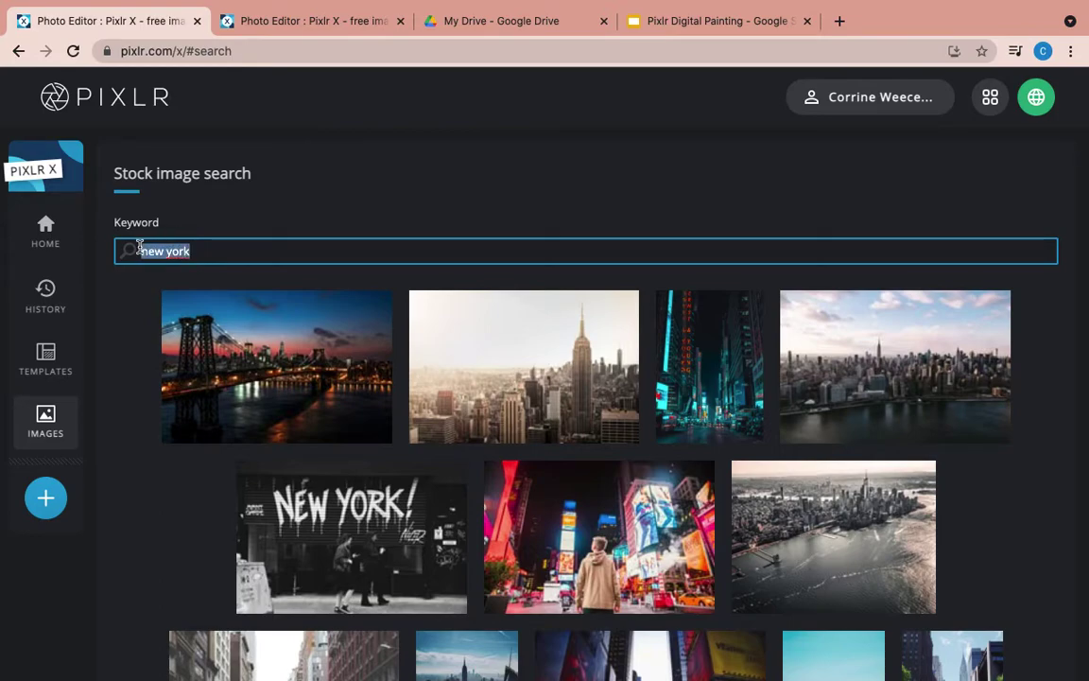
type("landsca")
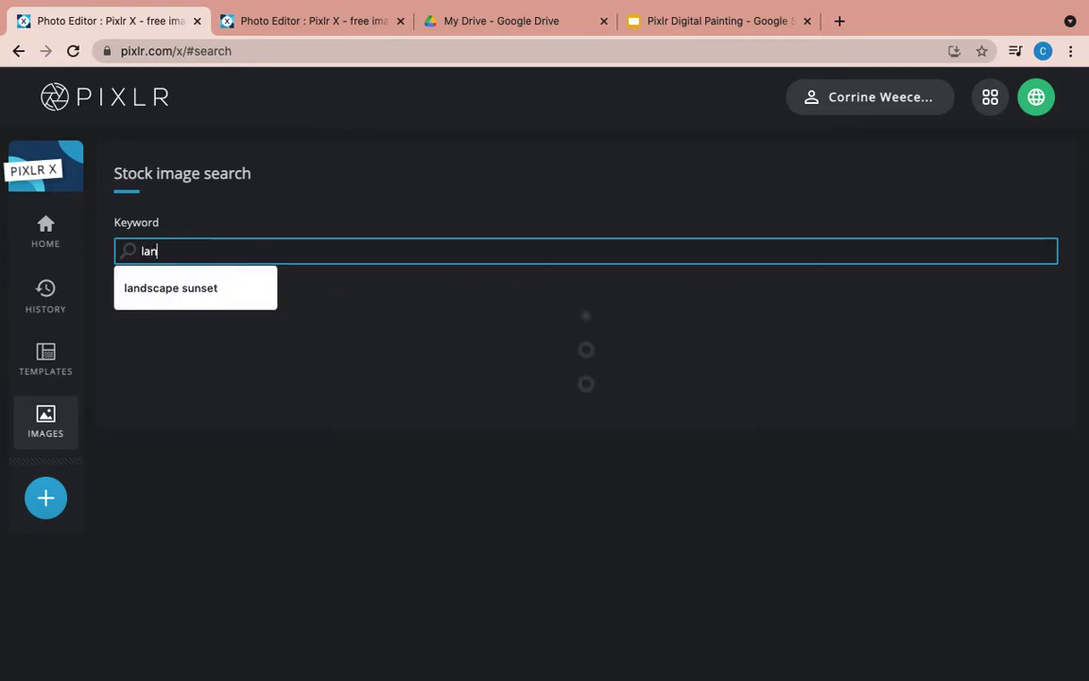
type("pe")
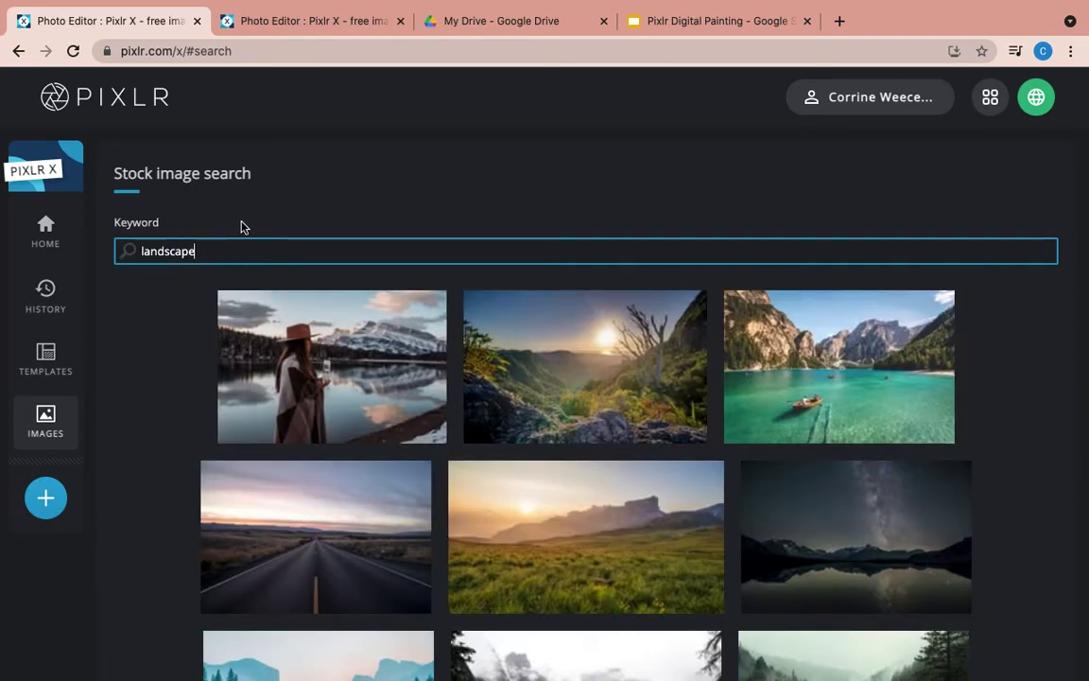
- Load more landscape results and scroll back up to the keyword field
scroll(504, 493, "down", 9)
scroll(504, 493, "down", 4)
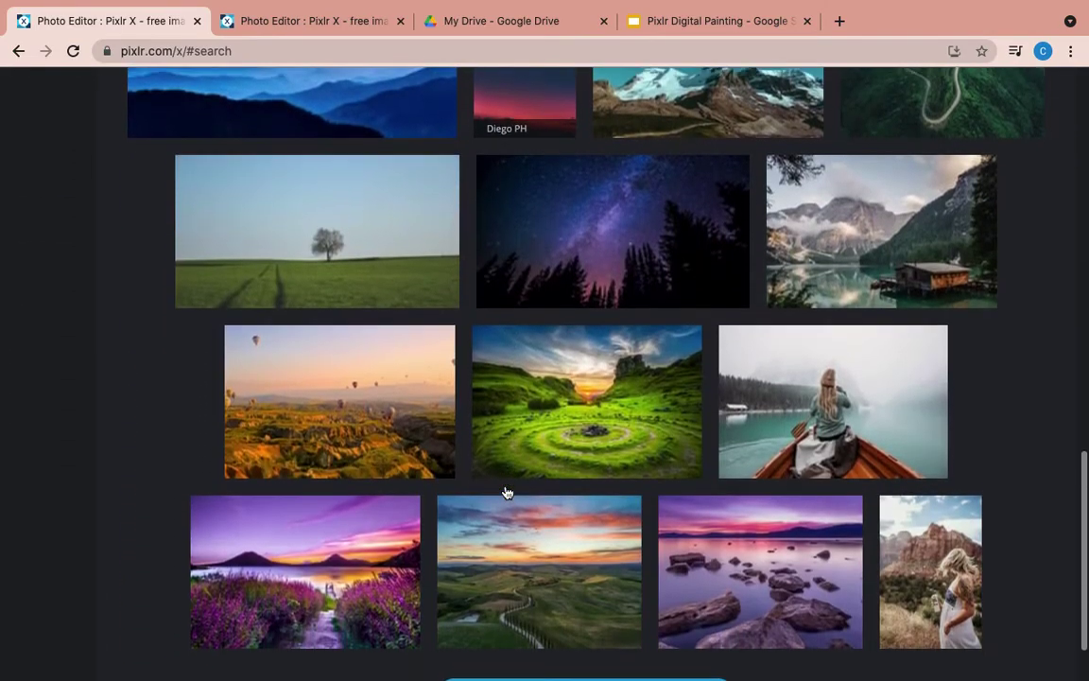
left_click(559, 611)
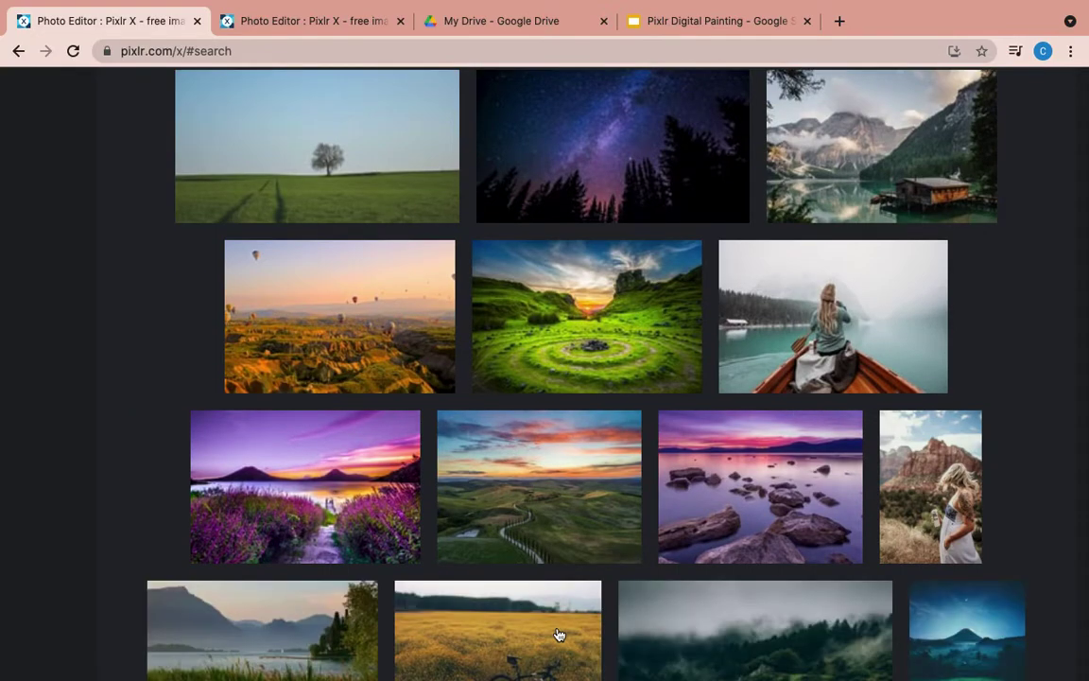
scroll(557, 633, "down", 5)
scroll(557, 634, "down", 3)
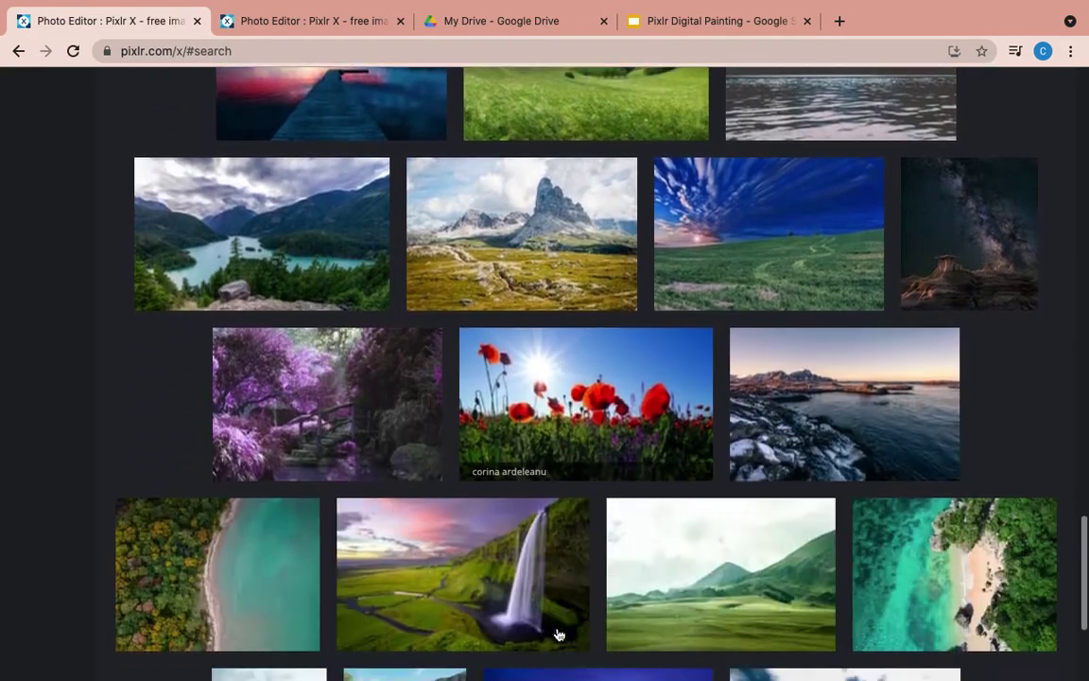
scroll(557, 636, "up", 20)
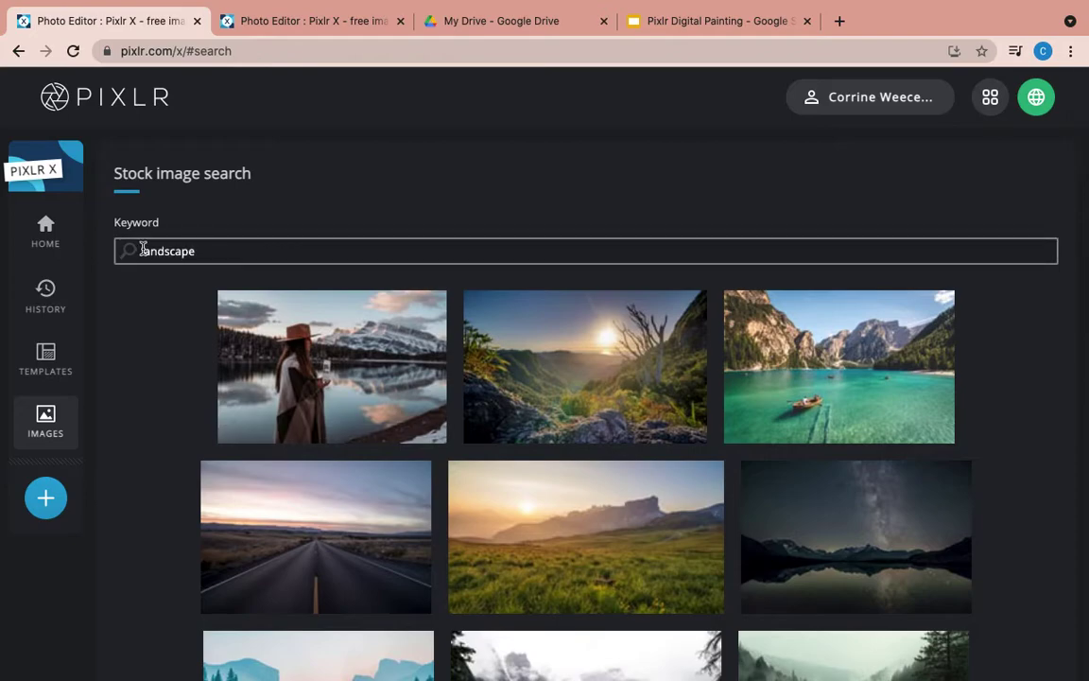
left_click(141, 250)
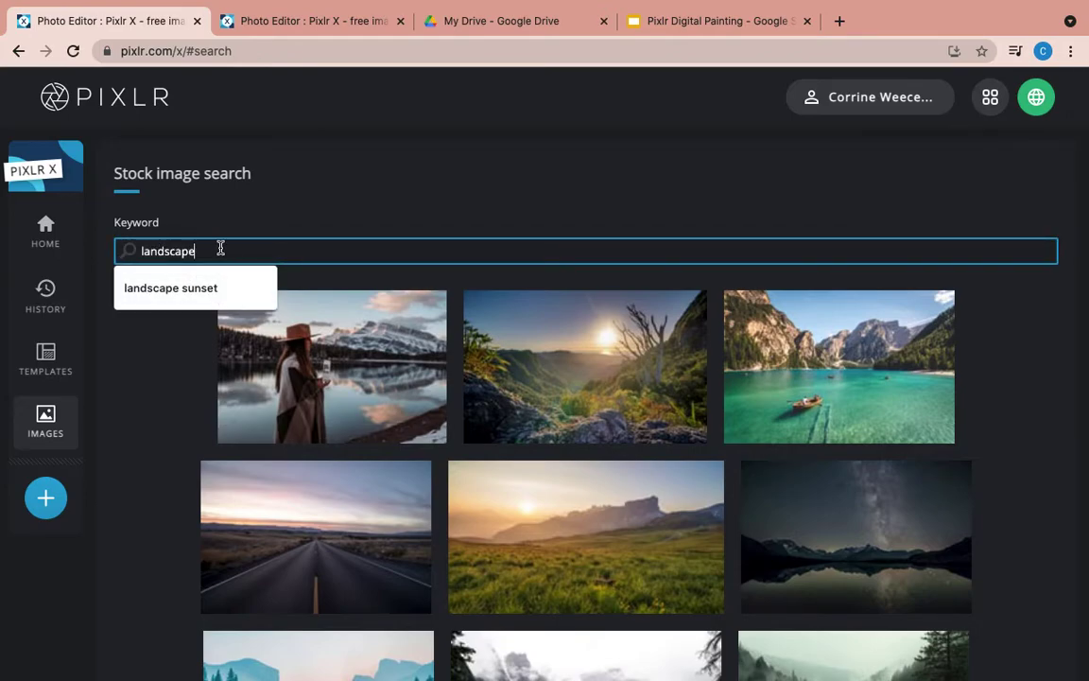
- Try adding 'mountain' to the search, then replace the keyword with 'sunset'
type("moub")
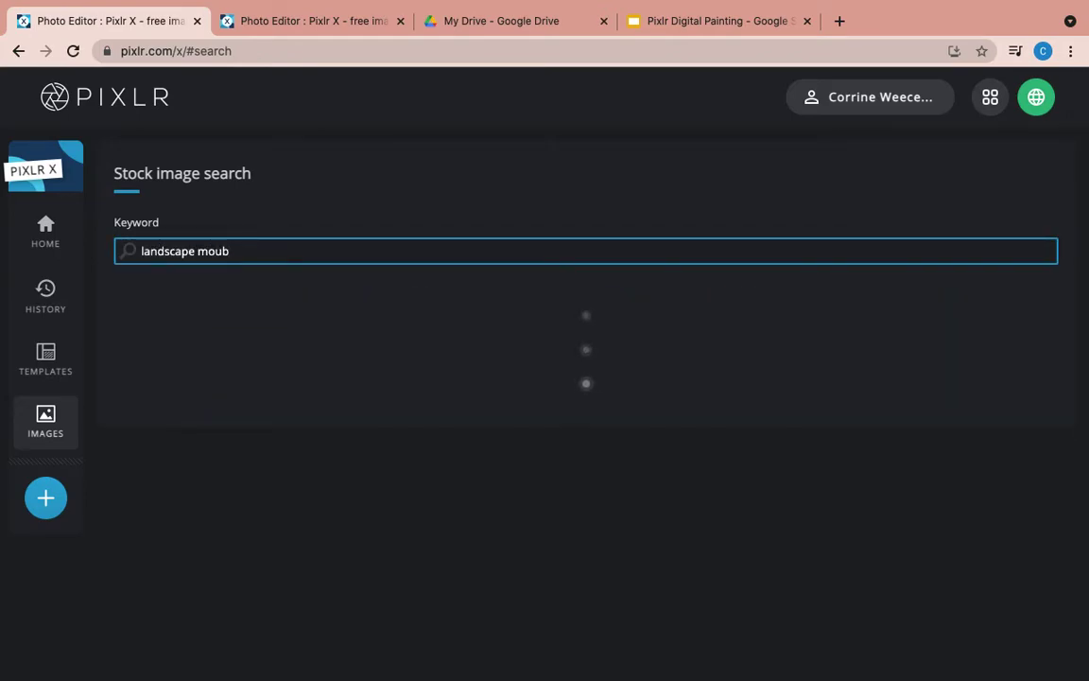
type("ntains")
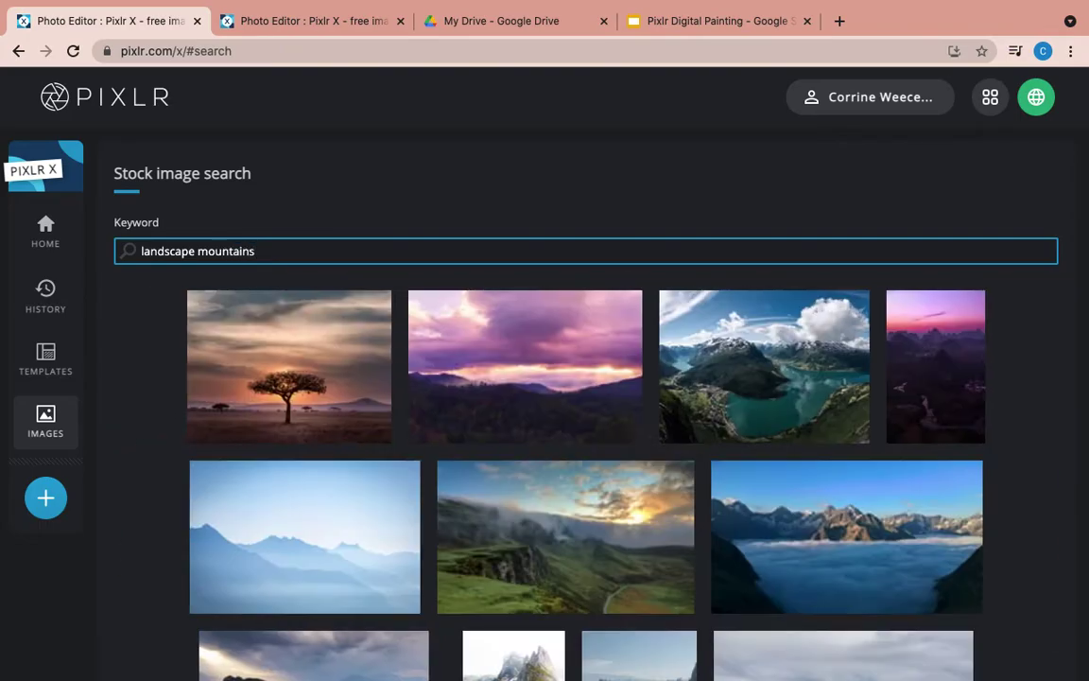
scroll(377, 433, "down", 3)
scroll(376, 433, "up", 3)
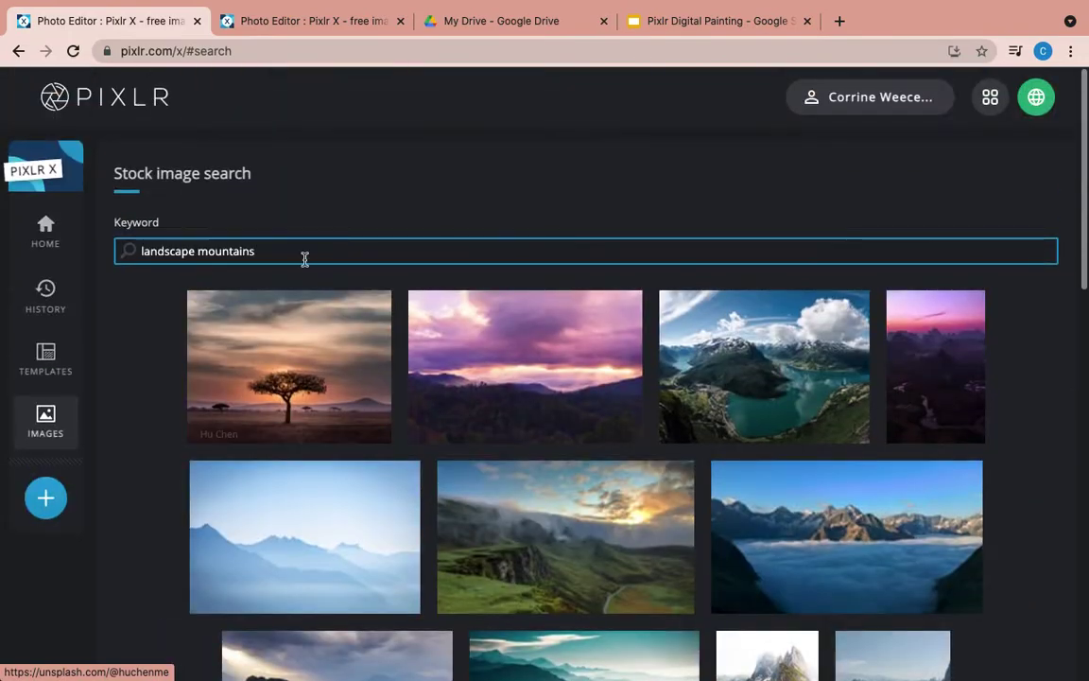
triple_click(287, 255)
type("sun")
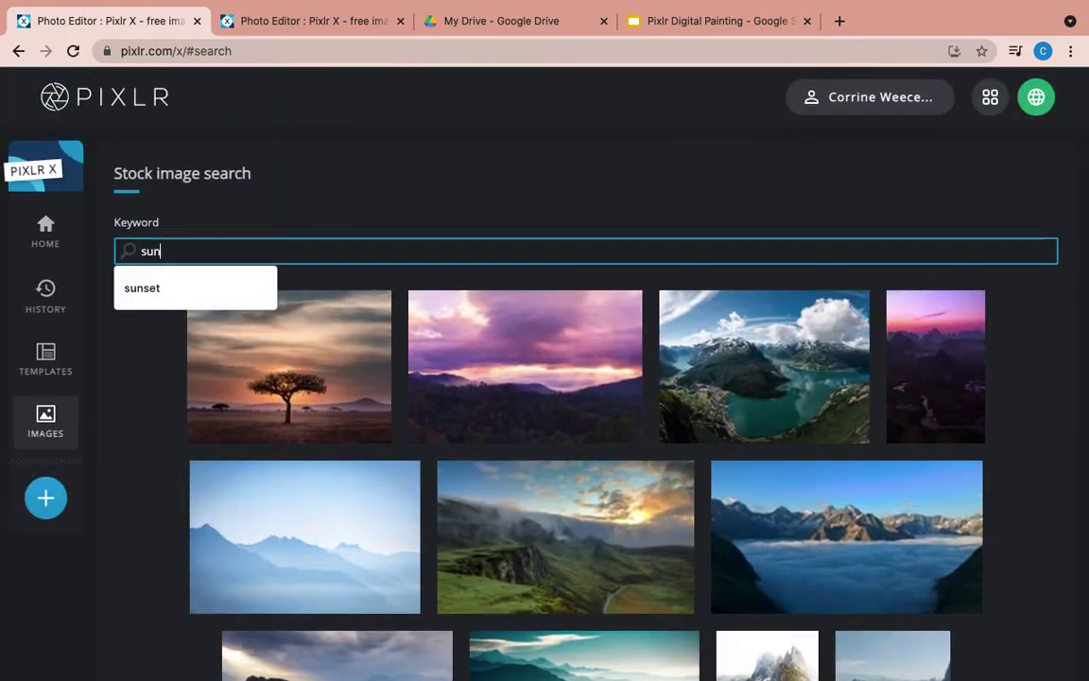
type("set")
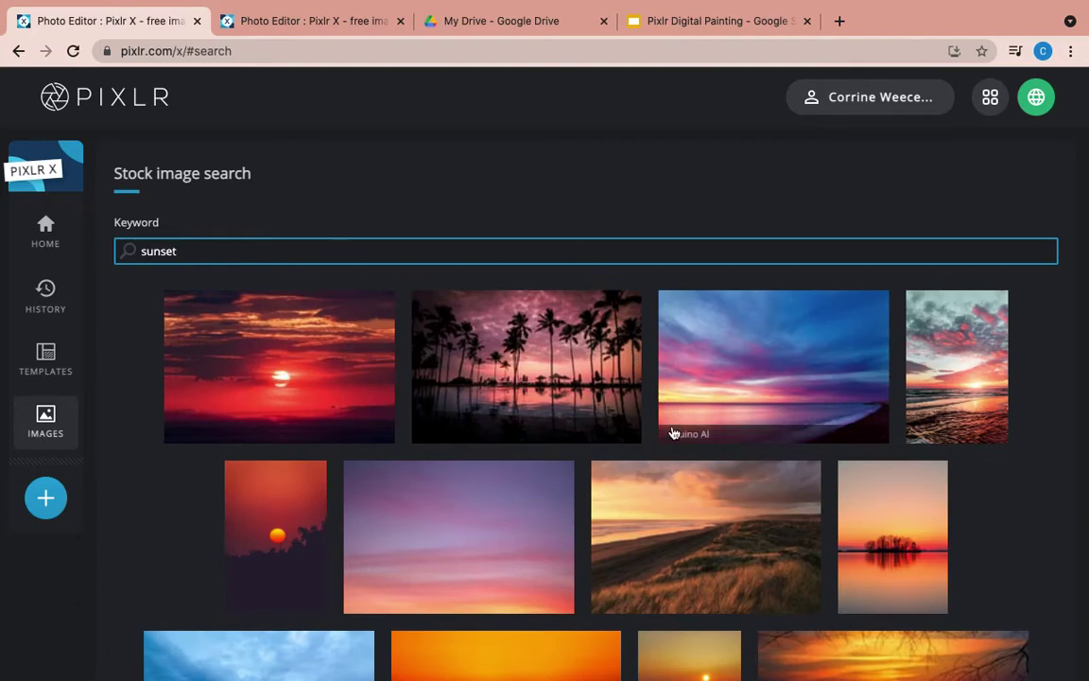
- Load more sunset photo results and browse through them
scroll(673, 433, "down", 3)
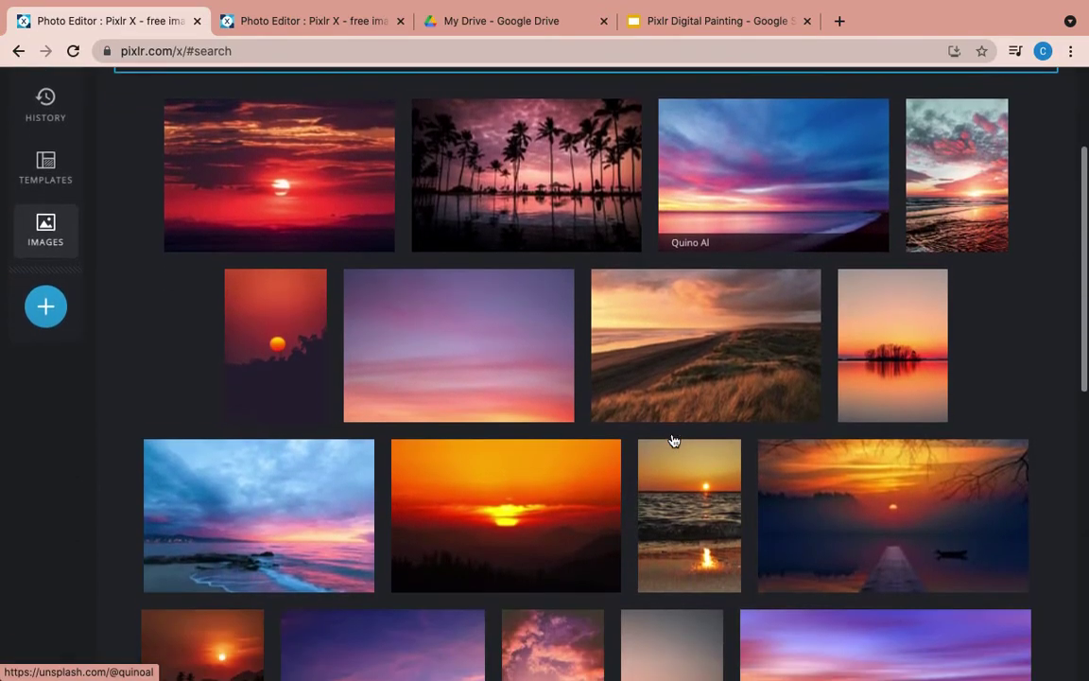
scroll(673, 440, "down", 8)
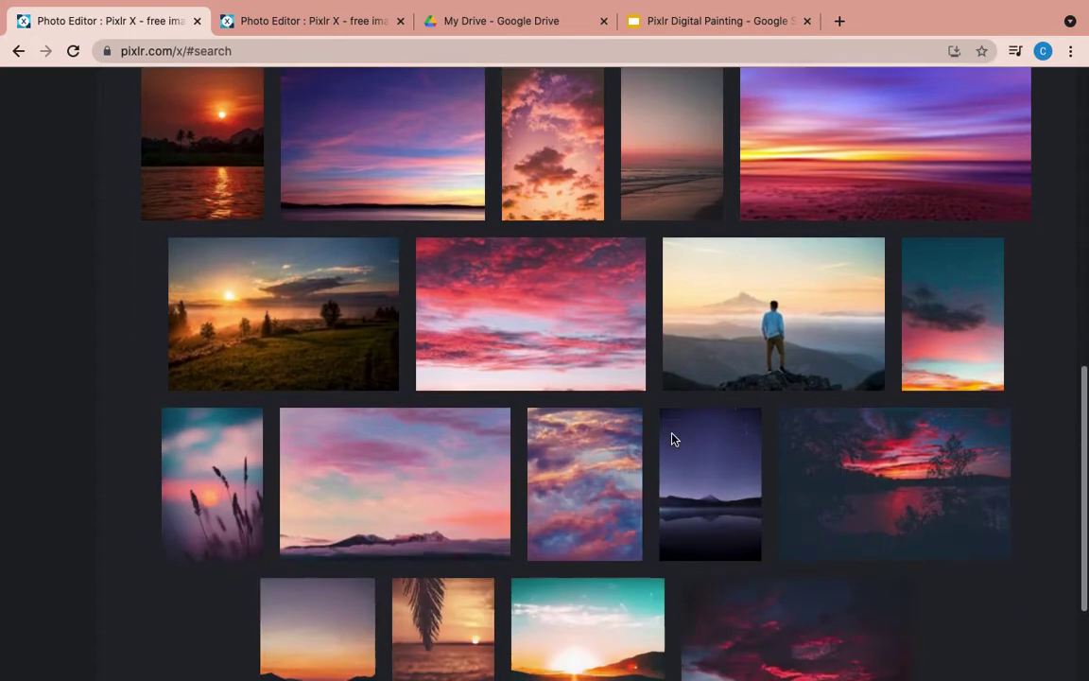
scroll(673, 439, "down", 3)
left_click(621, 618)
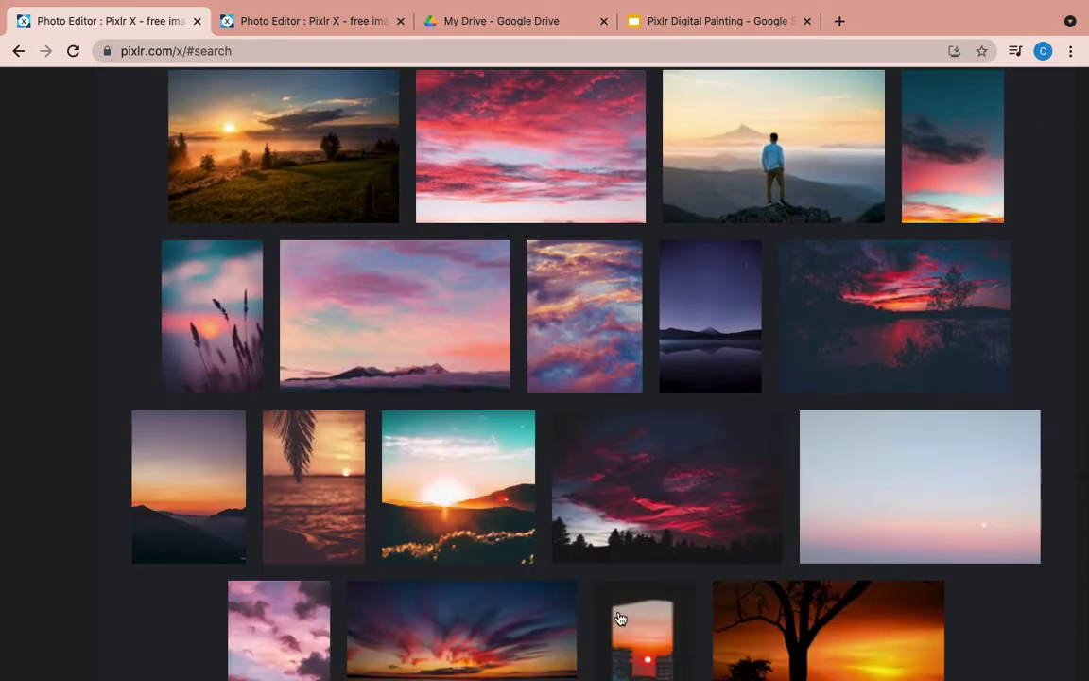
scroll(445, 365, "up", 15)
scroll(446, 365, "down", 2)
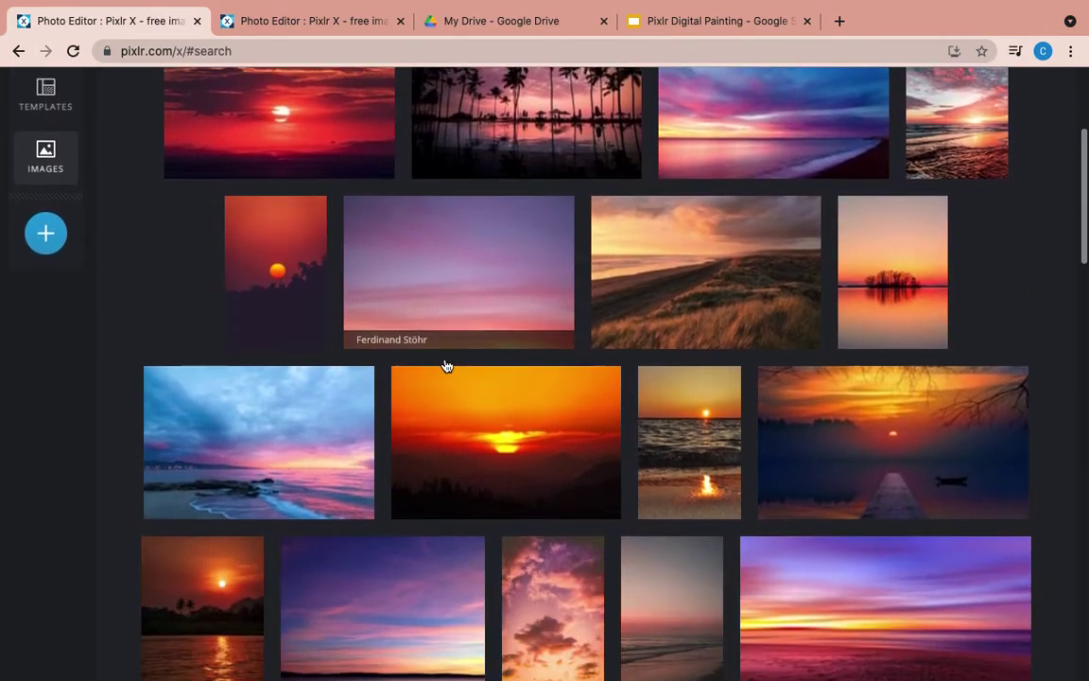
scroll(445, 365, "down", 3)
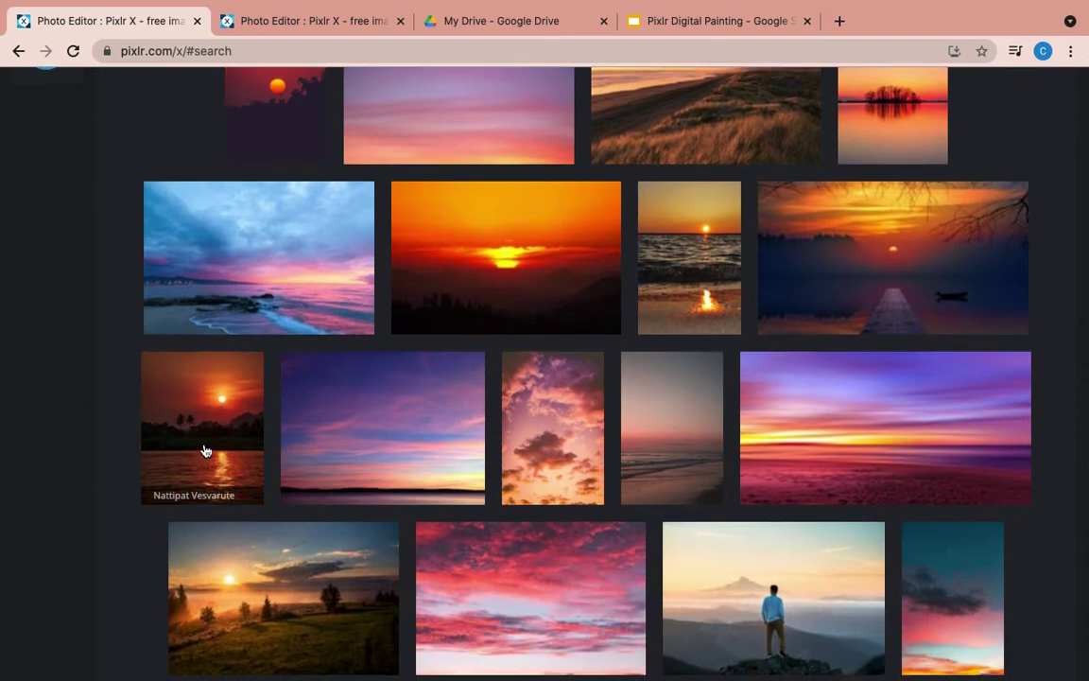
- Open the red sunset photo with palm silhouettes, pre-resized to Full HD (1536 x 1920 px)
left_click(204, 450)
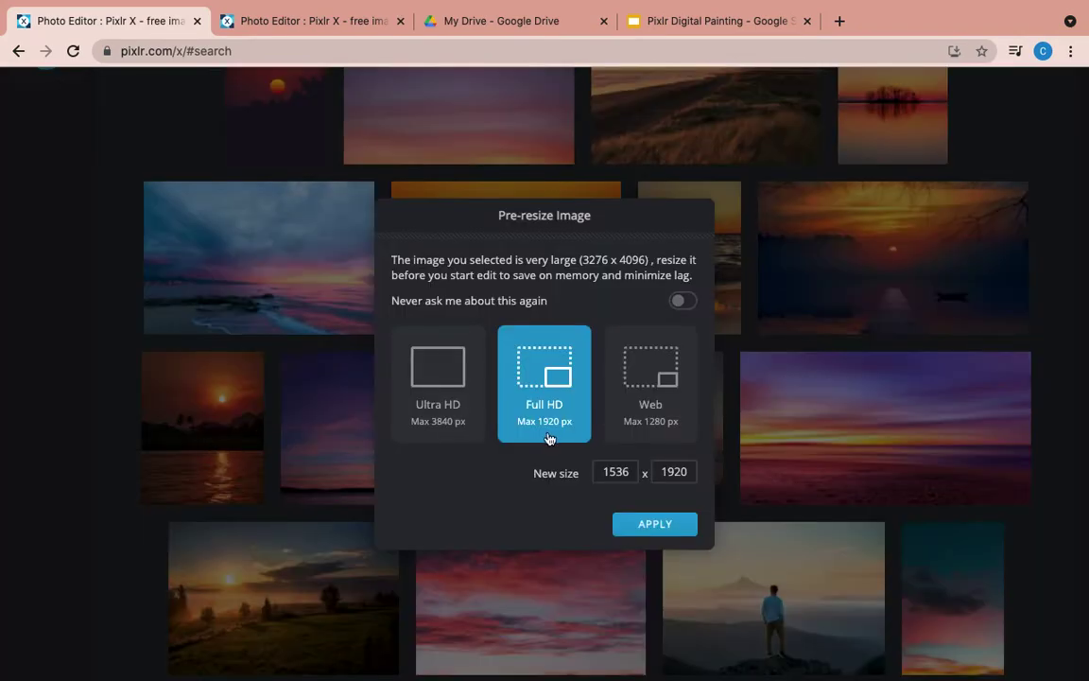
left_click(643, 527)
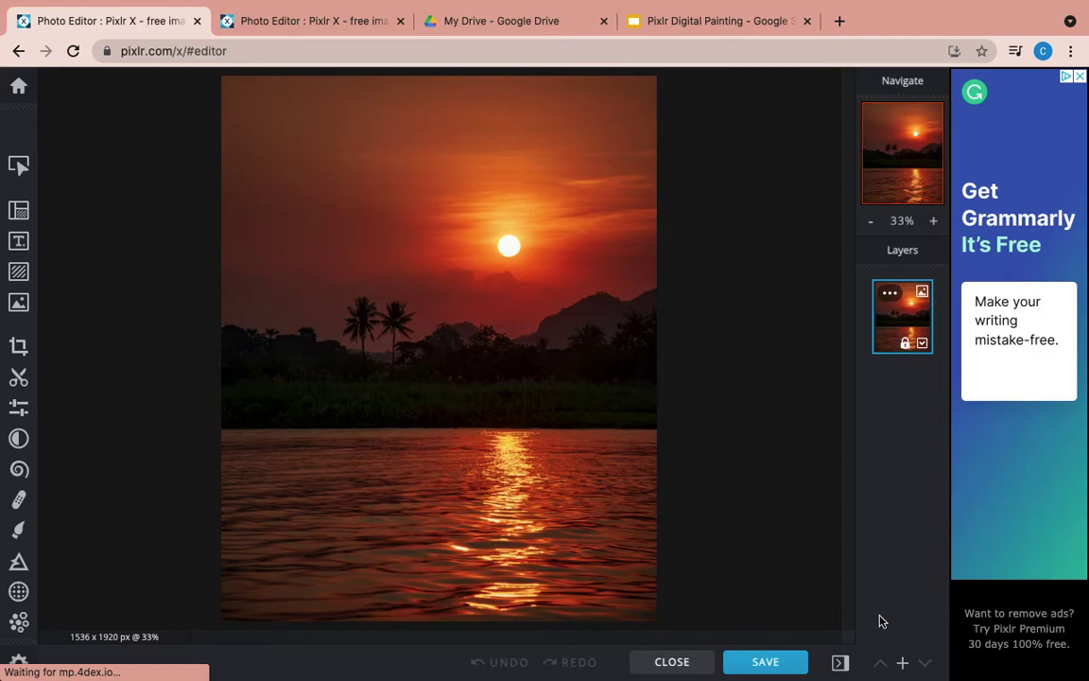
left_click(902, 666)
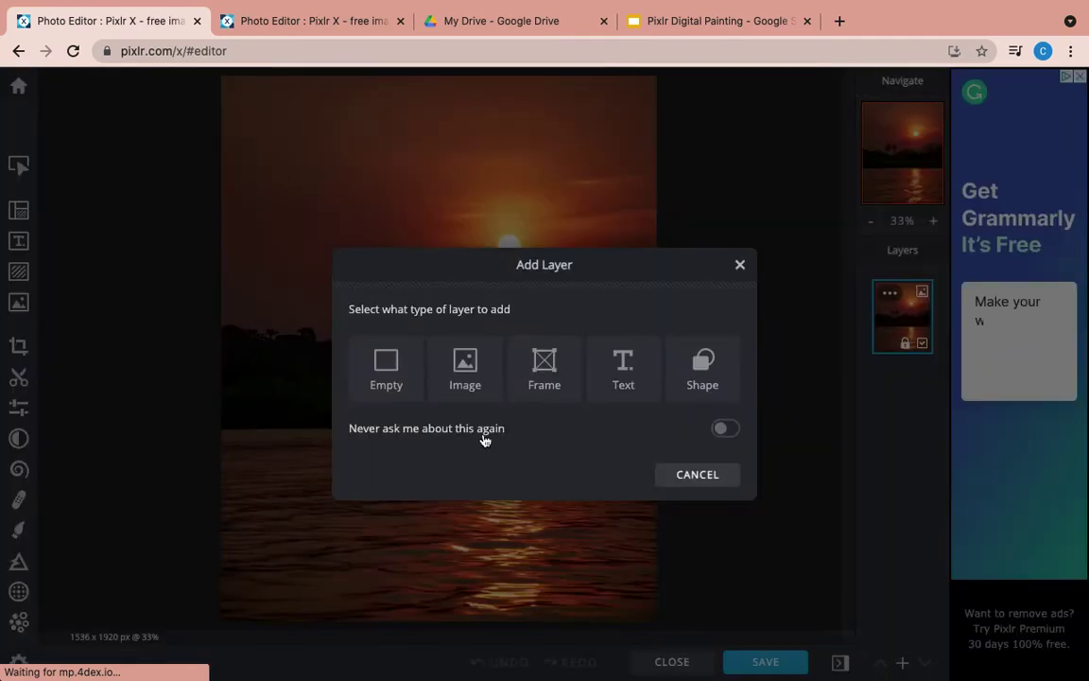
- Add an empty transparent layer above the photo and switch to the Draw tool
left_click(379, 362)
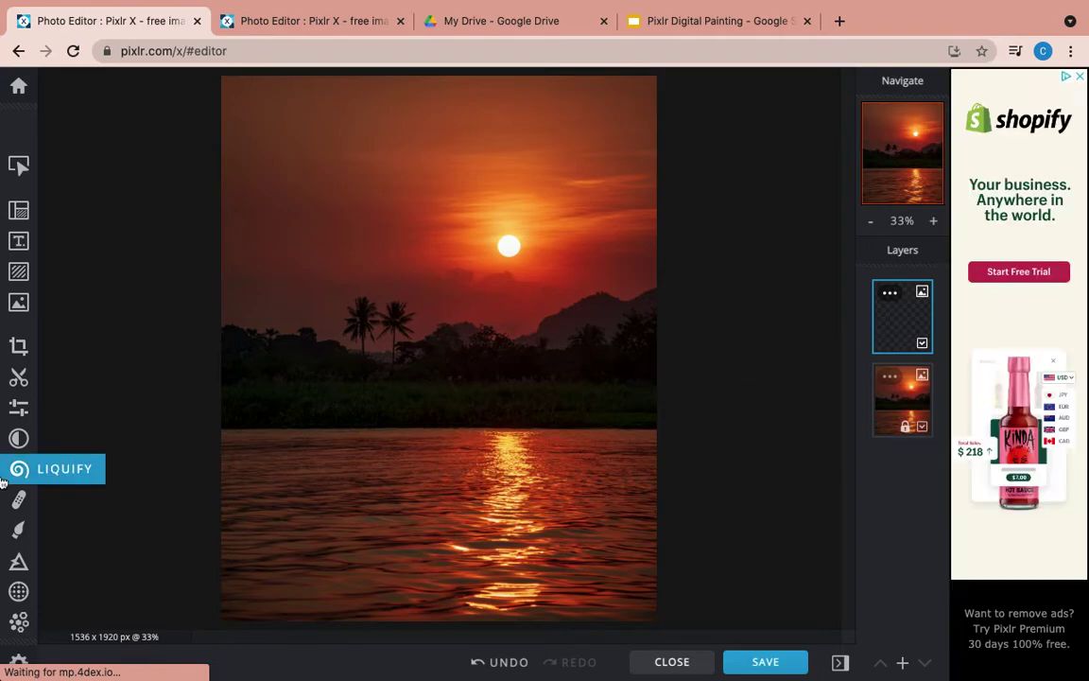
left_click(16, 532)
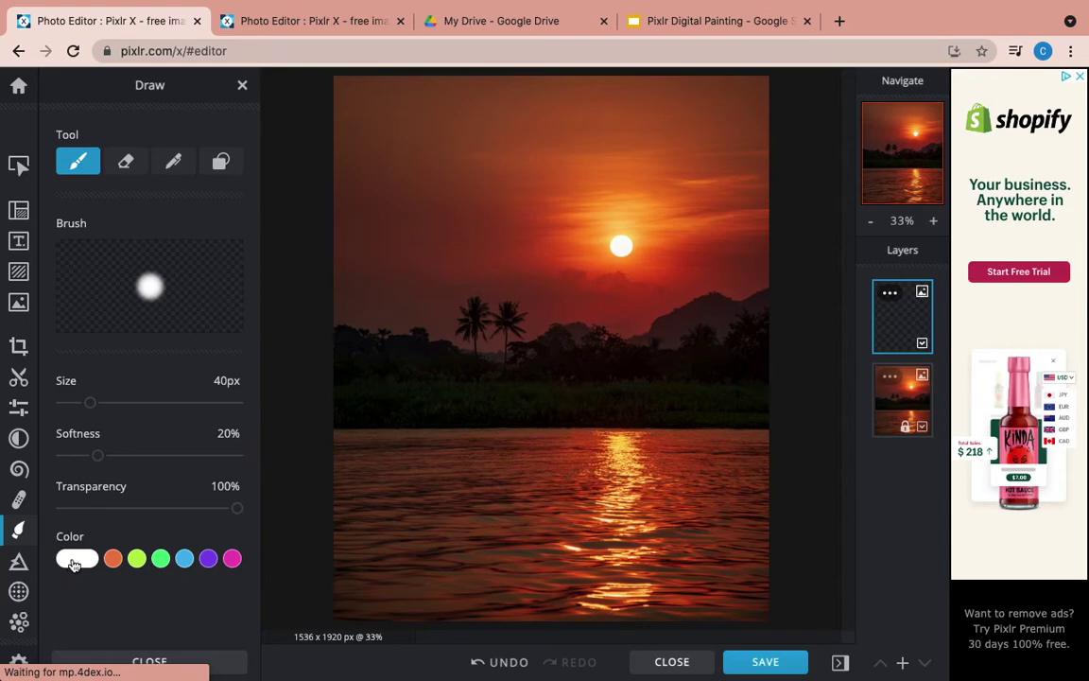
- Paint white test strokes over the sky and treeline, varying brush size up to 110px and softness
mouse_move(398, 220)
left_mouse_down()
mouse_move(444, 214)
mouse_move(505, 231)
mouse_move(427, 240)
mouse_move(493, 256)
mouse_move(441, 272)
mouse_move(478, 281)
left_mouse_up()
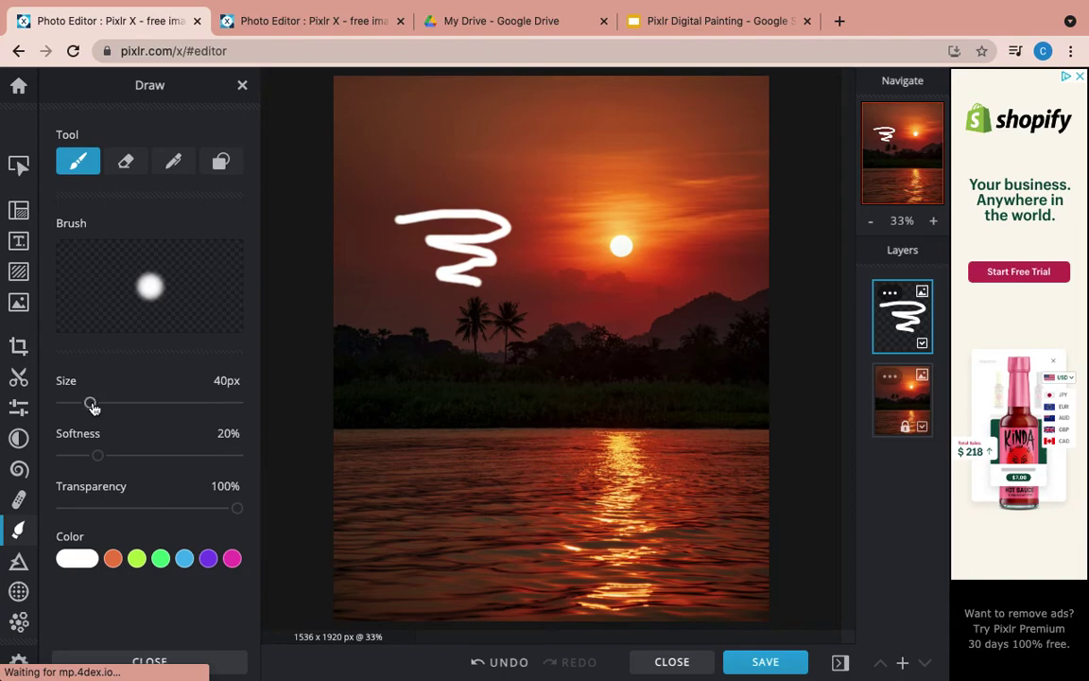
left_click_drag(91, 404, 135, 414)
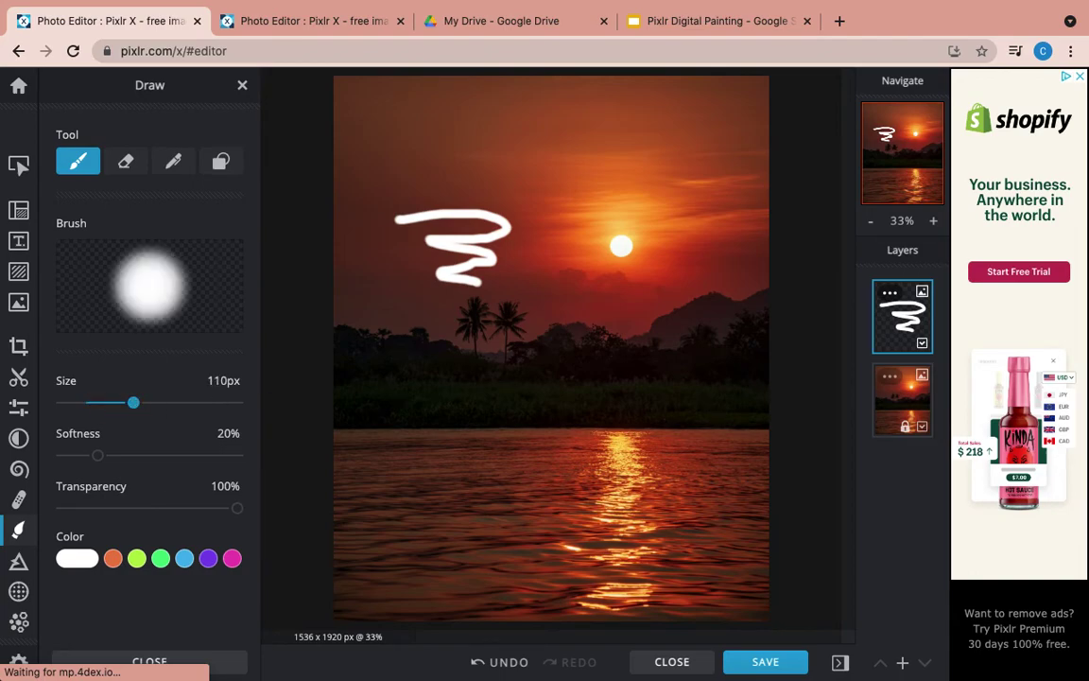
mouse_move(440, 371)
left_mouse_down()
mouse_move(473, 406)
mouse_move(546, 379)
mouse_move(601, 411)
left_mouse_up()
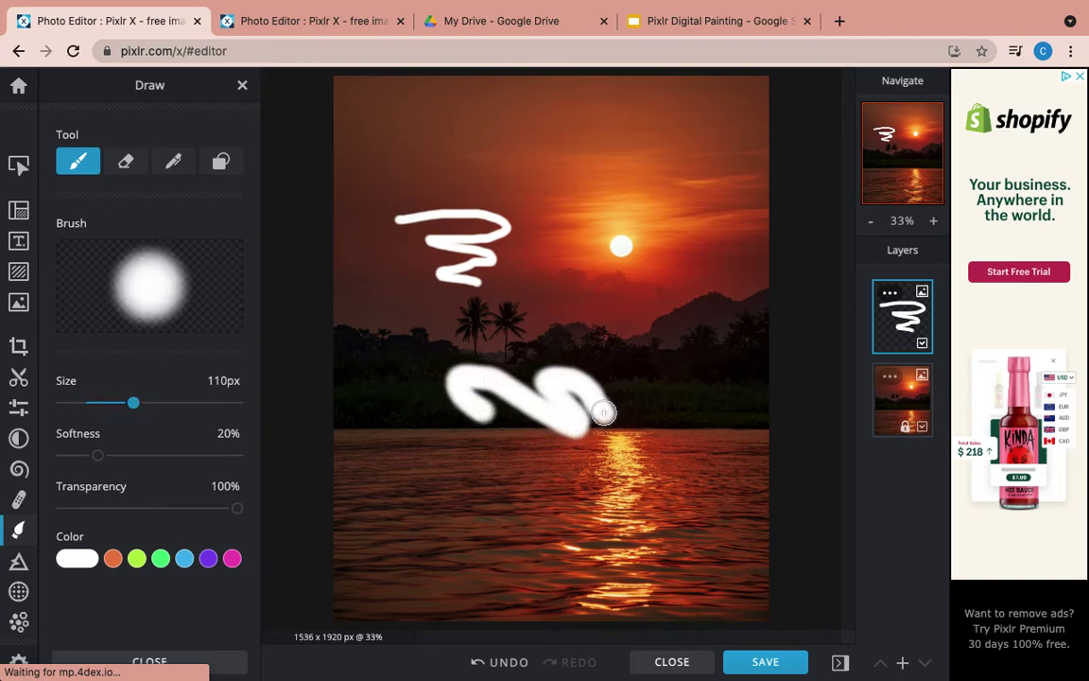
mouse_move(102, 463)
left_mouse_down()
mouse_move(146, 457)
mouse_move(173, 469)
left_mouse_up()
mouse_move(520, 333)
left_mouse_down()
mouse_move(638, 353)
mouse_move(638, 365)
mouse_move(567, 284)
mouse_move(530, 276)
mouse_move(518, 294)
mouse_move(566, 254)
left_mouse_up()
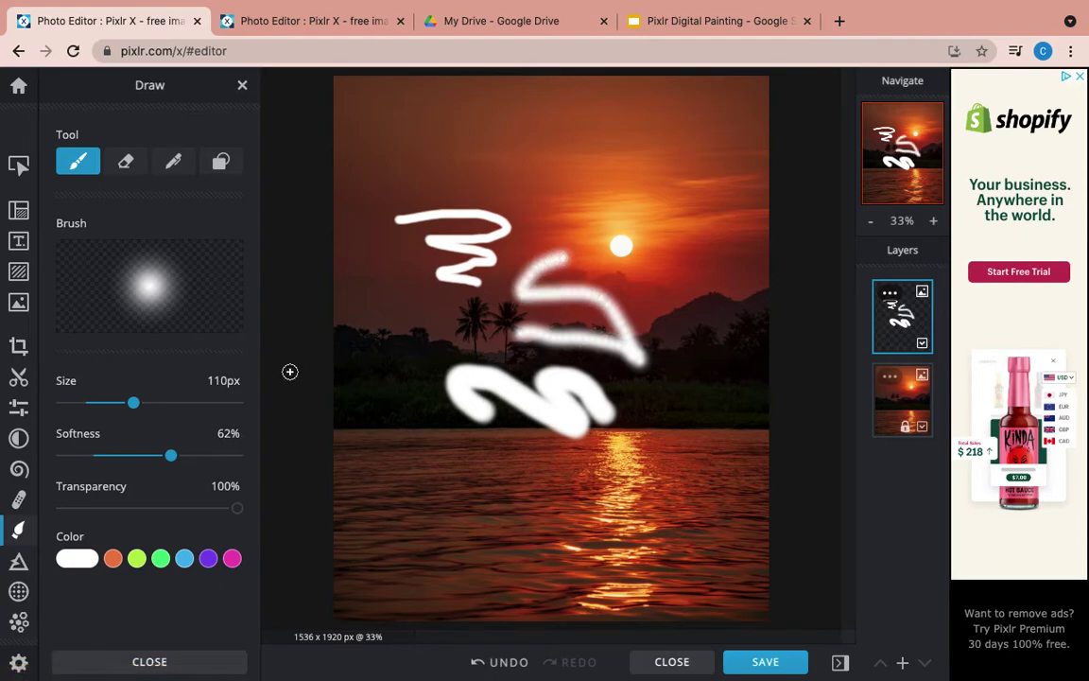
left_click_drag(171, 457, 63, 457)
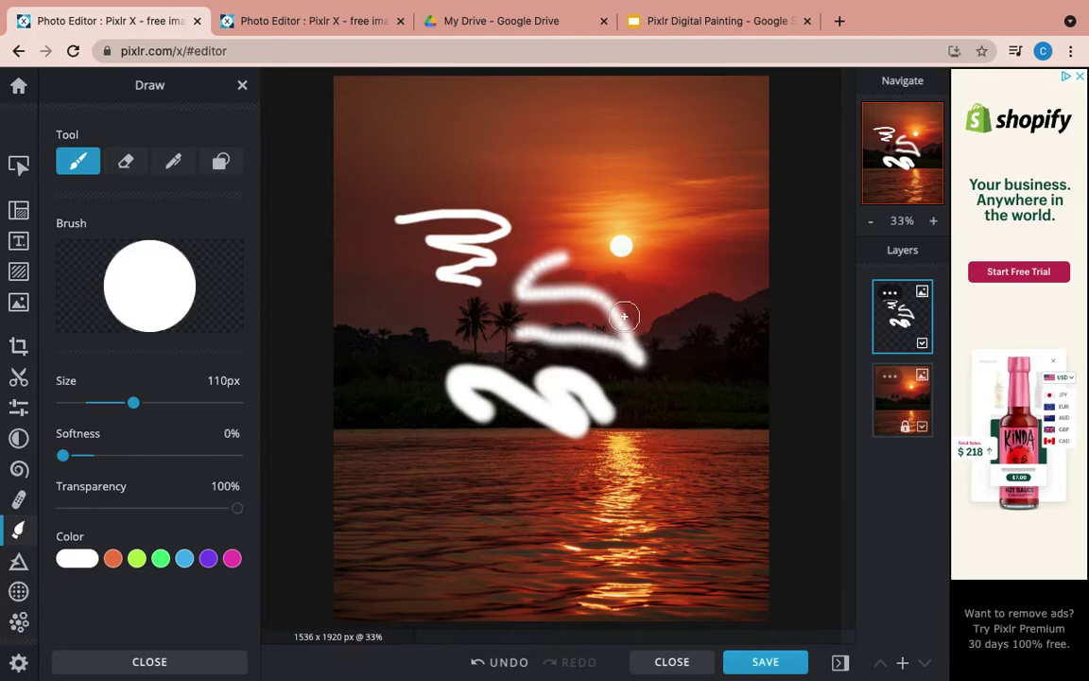
mouse_move(618, 323)
left_mouse_down()
mouse_move(660, 331)
mouse_move(704, 360)
left_mouse_up()
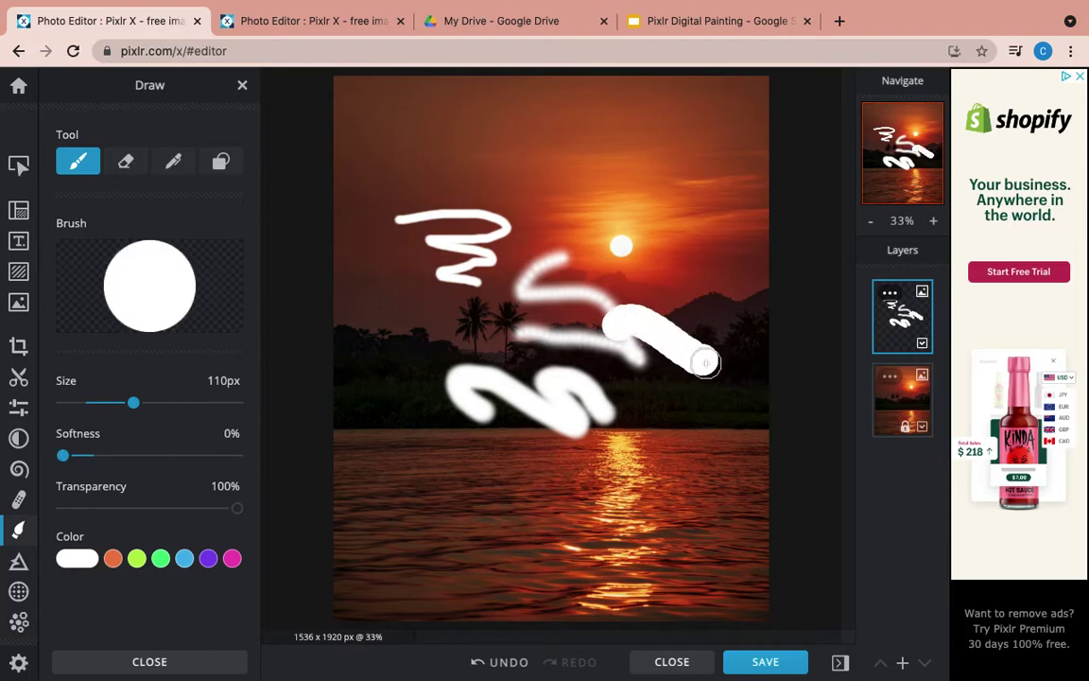
- Paint 43% translucent grey strokes, then reset the brush to 41px, 15% softness, fully opaque
left_click_drag(227, 509, 138, 508)
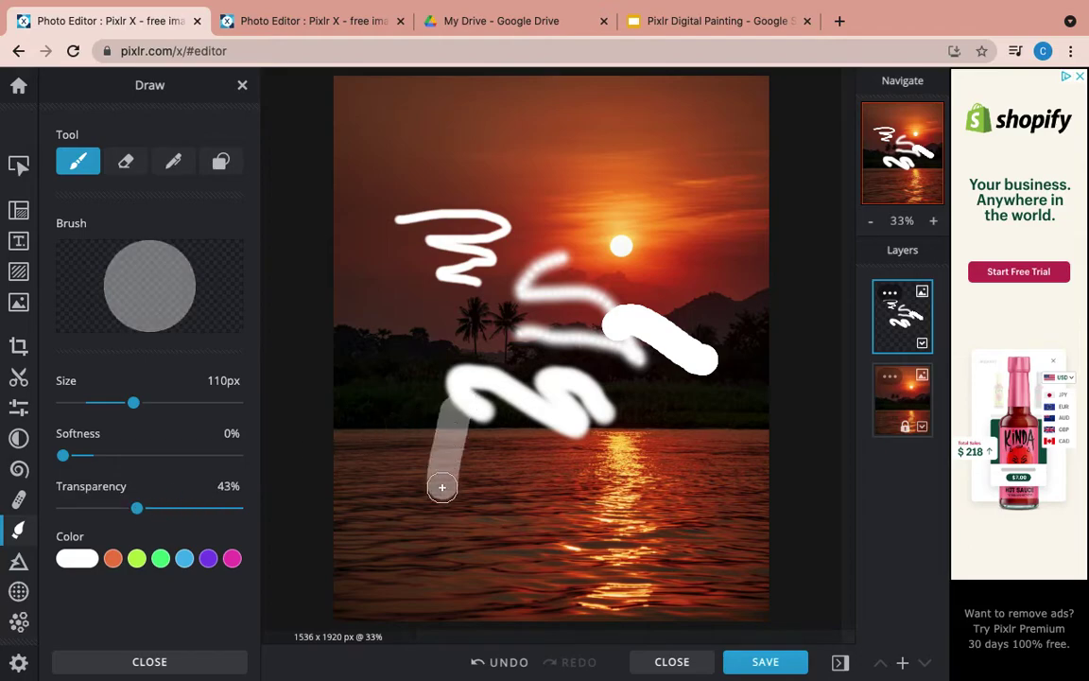
mouse_move(442, 487)
left_mouse_down()
mouse_move(462, 516)
mouse_move(551, 458)
mouse_move(557, 502)
mouse_move(607, 485)
left_mouse_up()
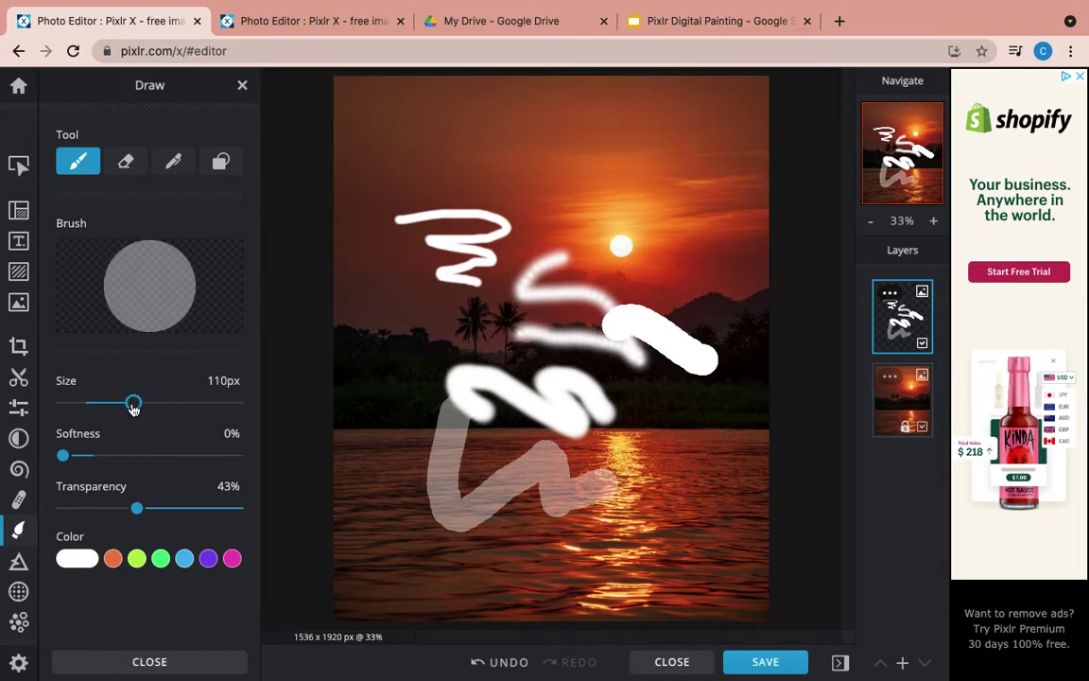
left_click_drag(134, 407, 81, 410)
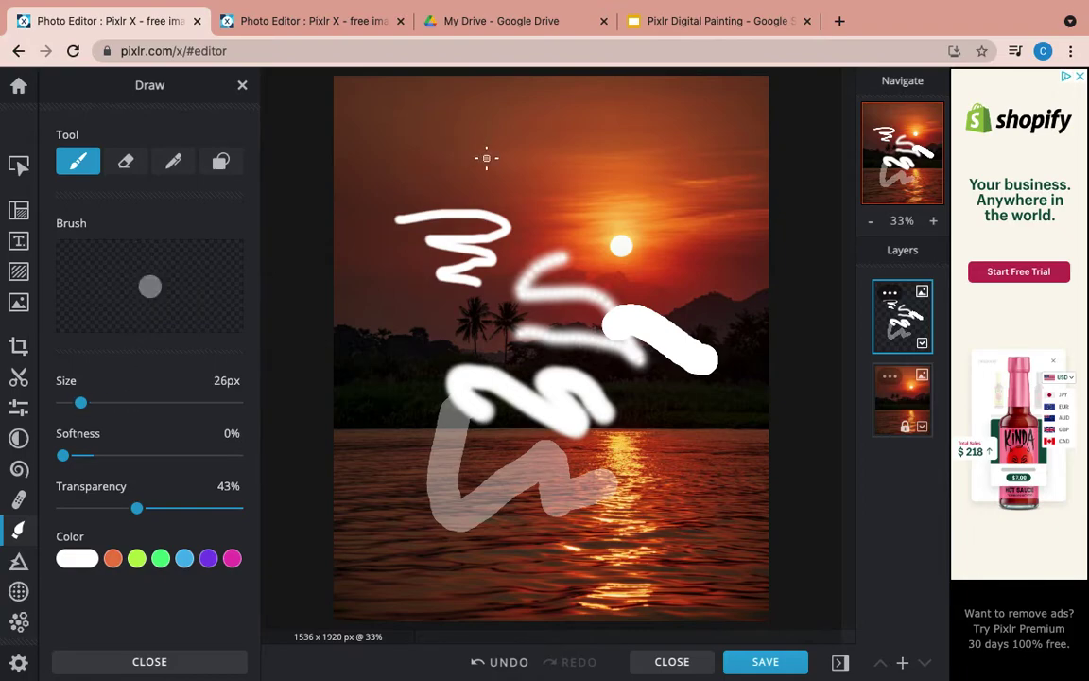
left_click_drag(486, 158, 532, 165)
left_click_drag(60, 458, 89, 456)
left_click_drag(138, 509, 237, 508)
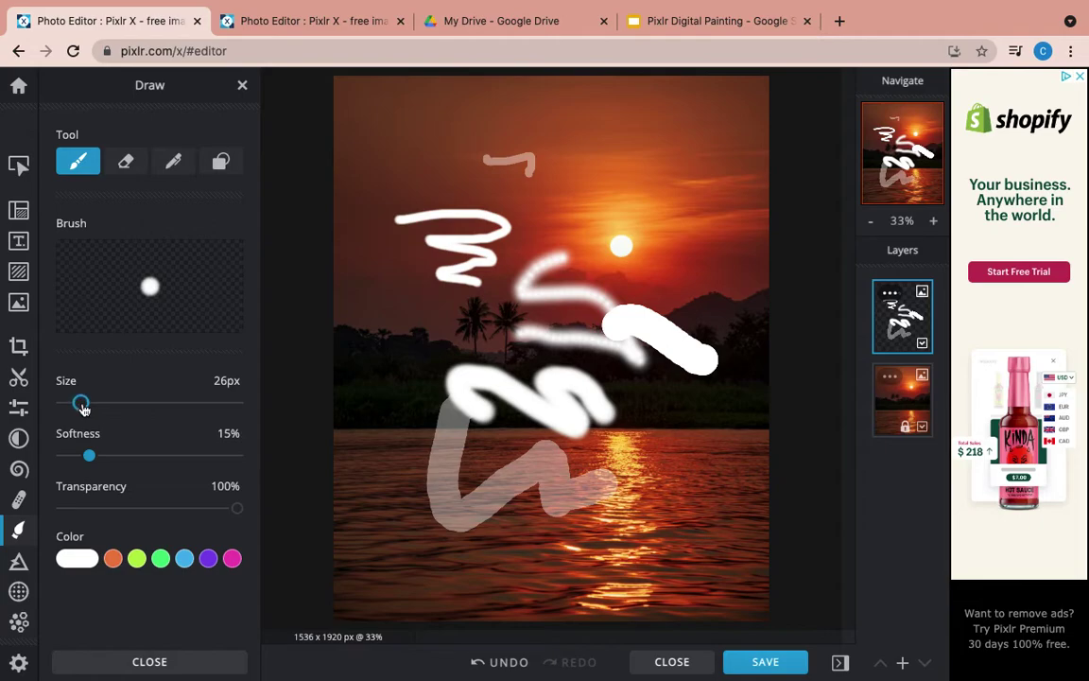
left_click_drag(82, 404, 91, 403)
left_click_drag(568, 223, 614, 200)
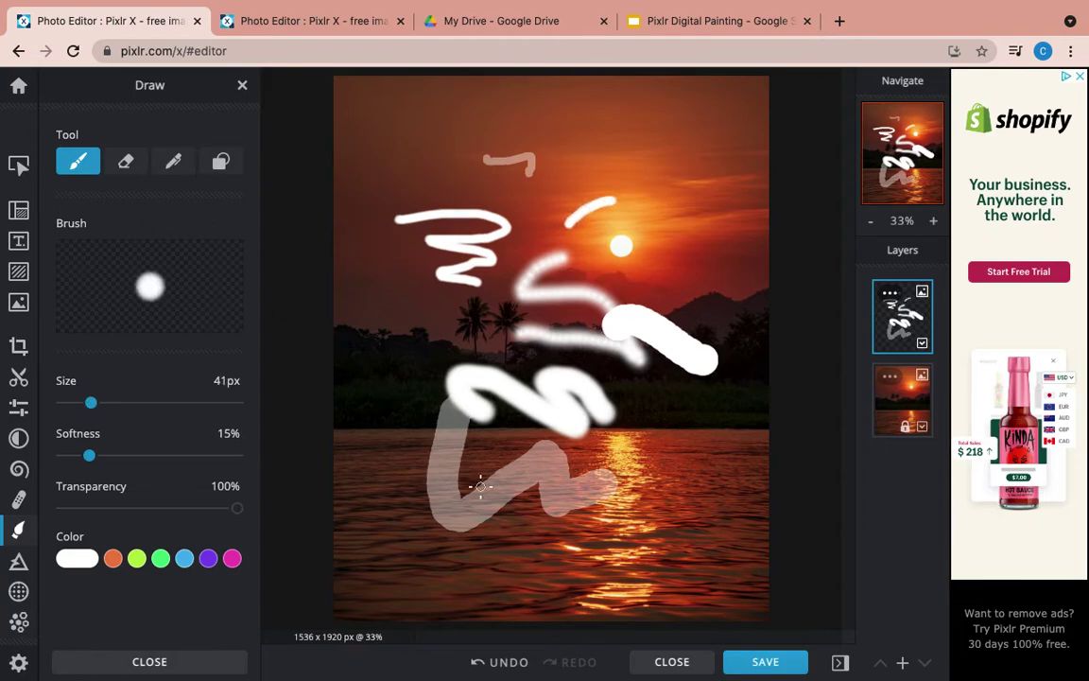
- Undo all six test brush strokes so the layer is empty again
left_click(501, 661)
left_click(501, 662)
left_click(501, 662)
left_click(501, 662)
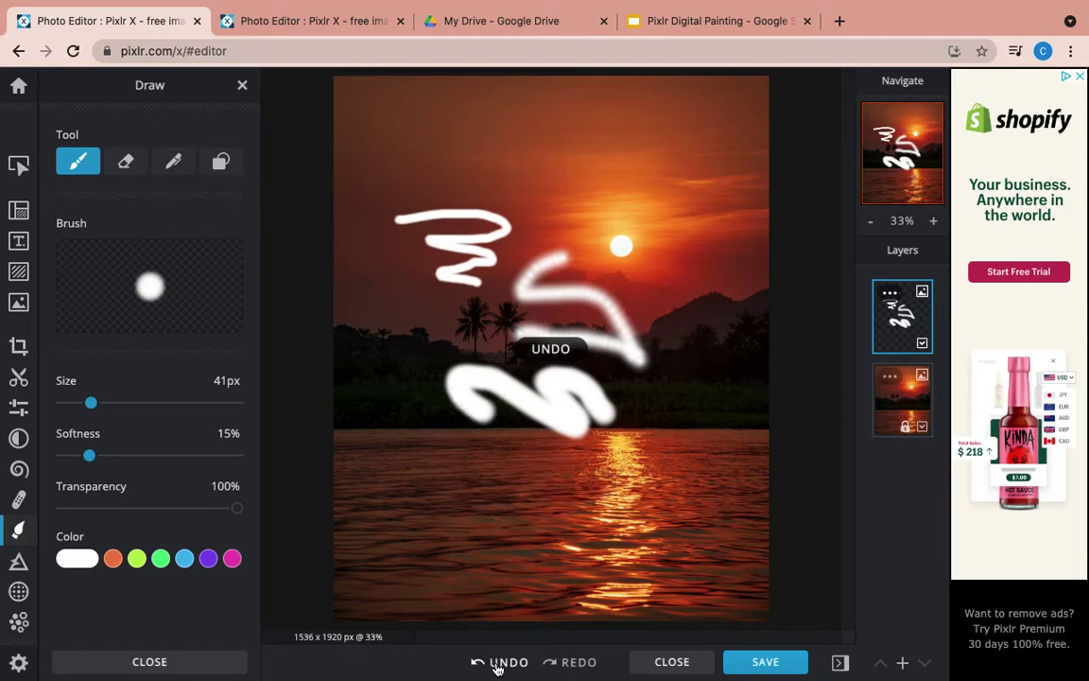
left_click(501, 662)
left_click(500, 664)
left_click(499, 664)
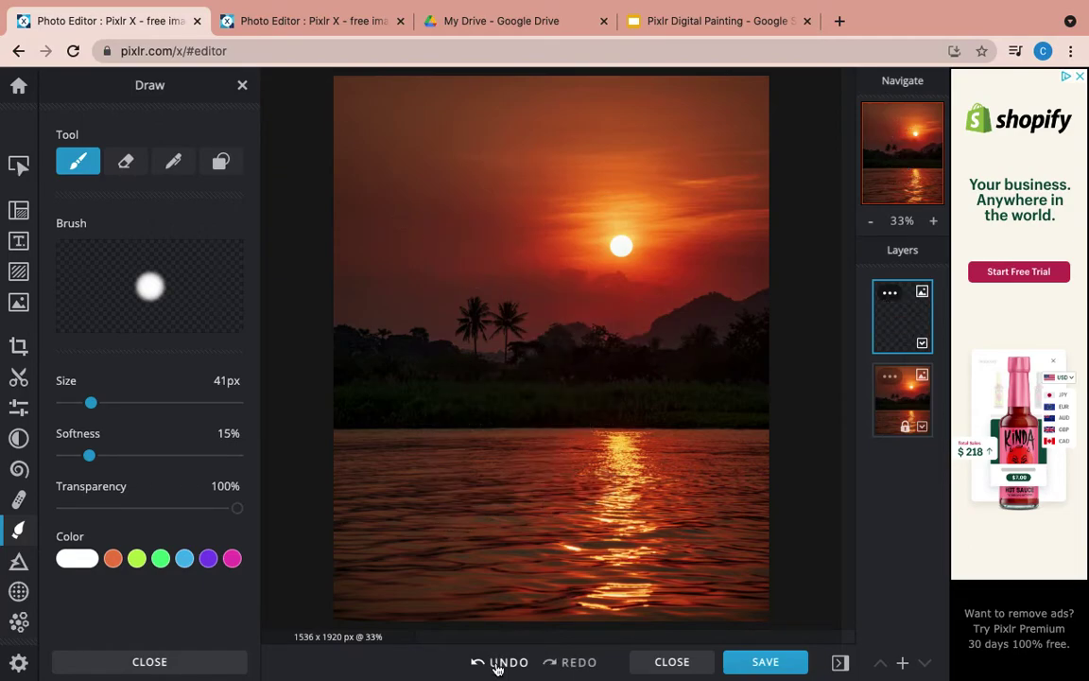
- Try several colour swatches and settle on orange #EB7D46 for the brush
left_click(115, 559)
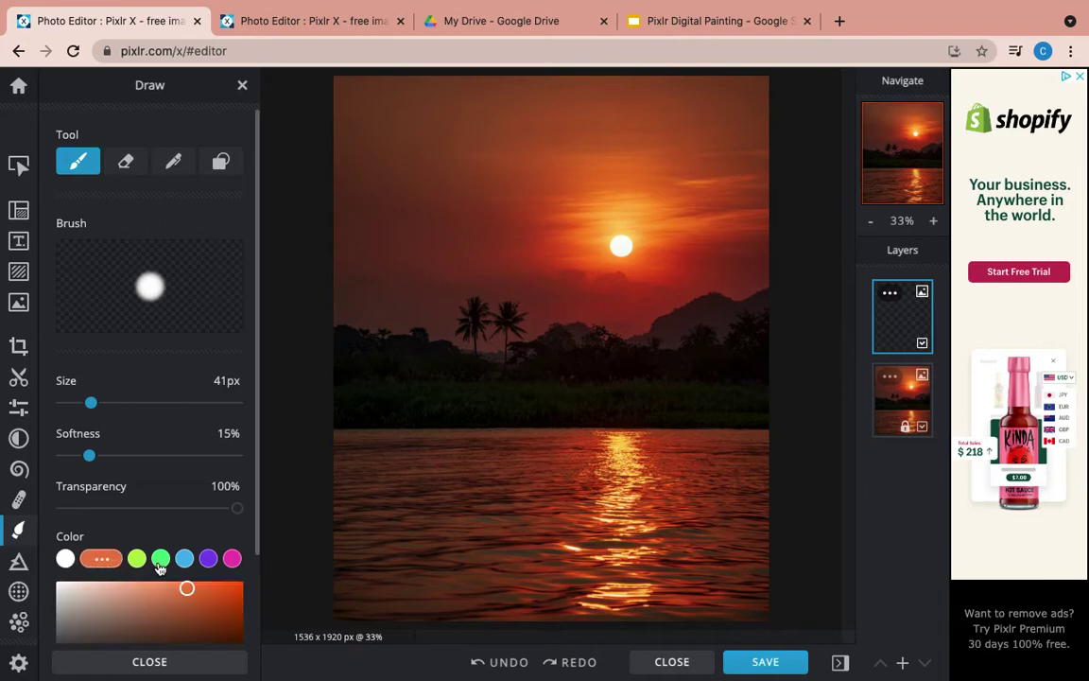
left_click(161, 559)
left_click(184, 559)
left_click(209, 559)
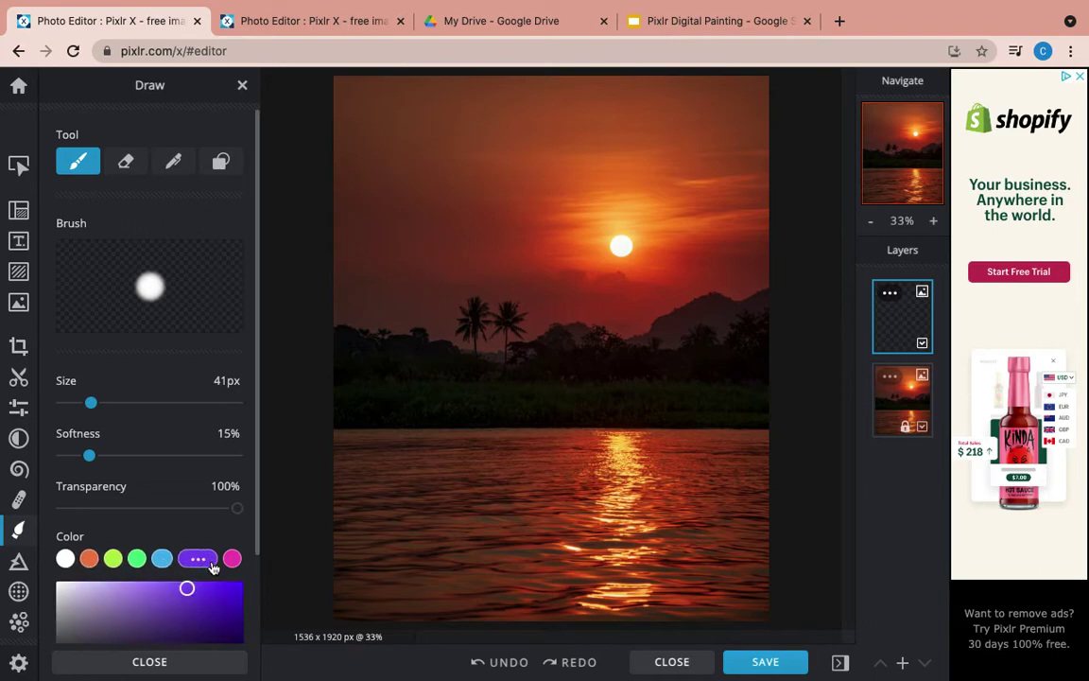
left_click(232, 559)
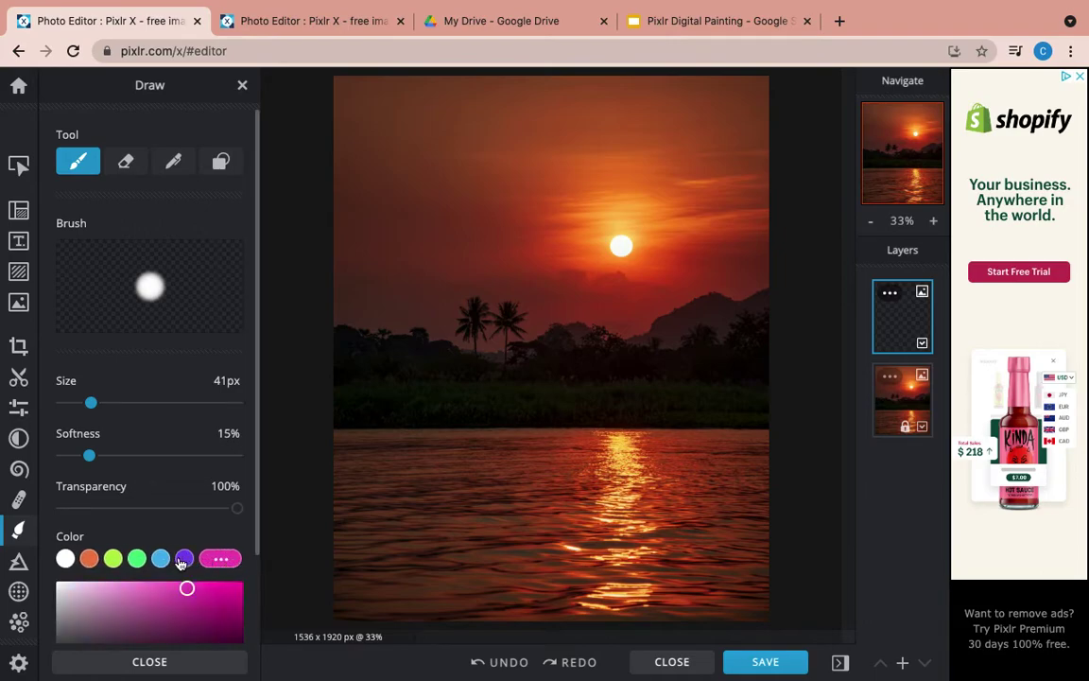
scroll(180, 564, "down", 2)
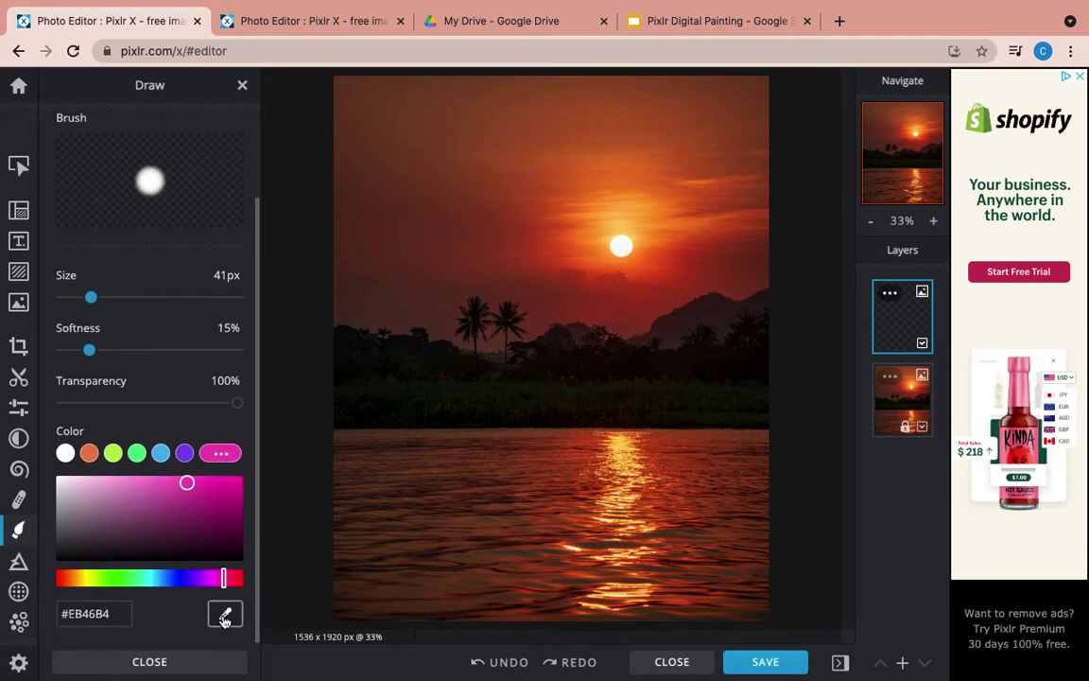
left_click(88, 454)
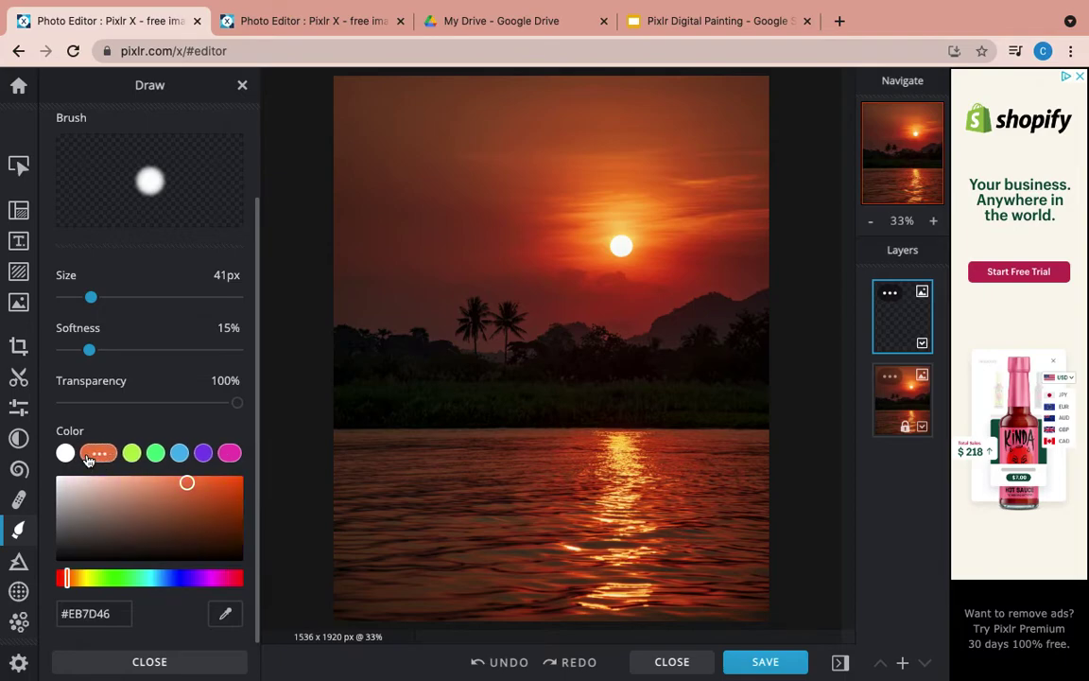
left_click(224, 616)
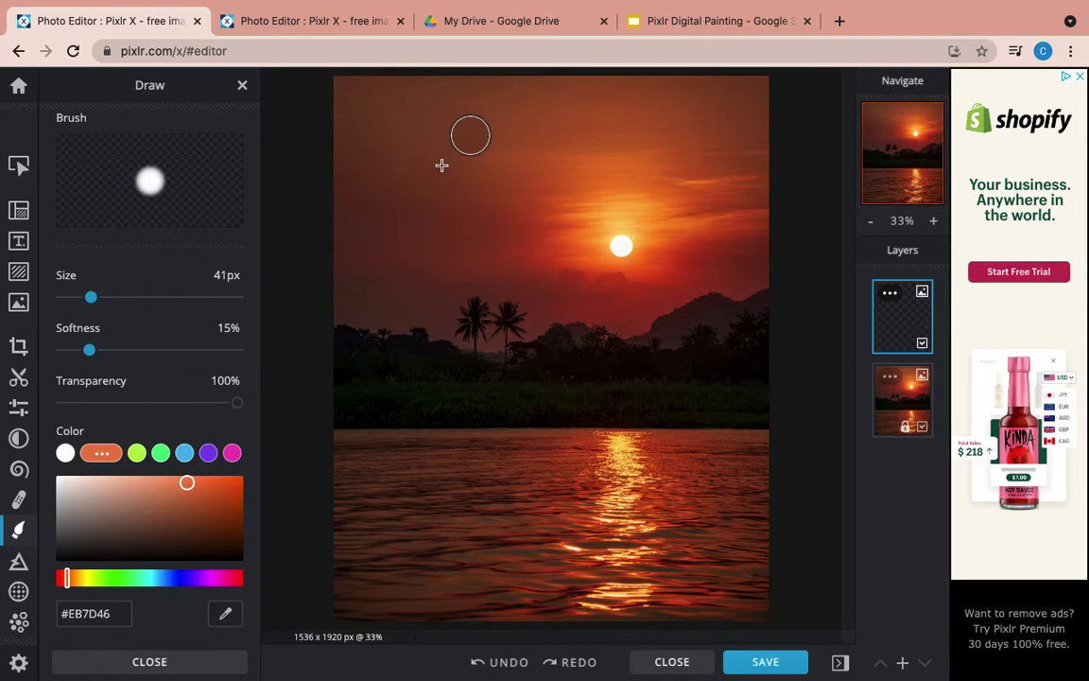
- Sample dark brown #7D4526 from the sky, after trying and undoing a 1000px stroke
left_click(581, 212)
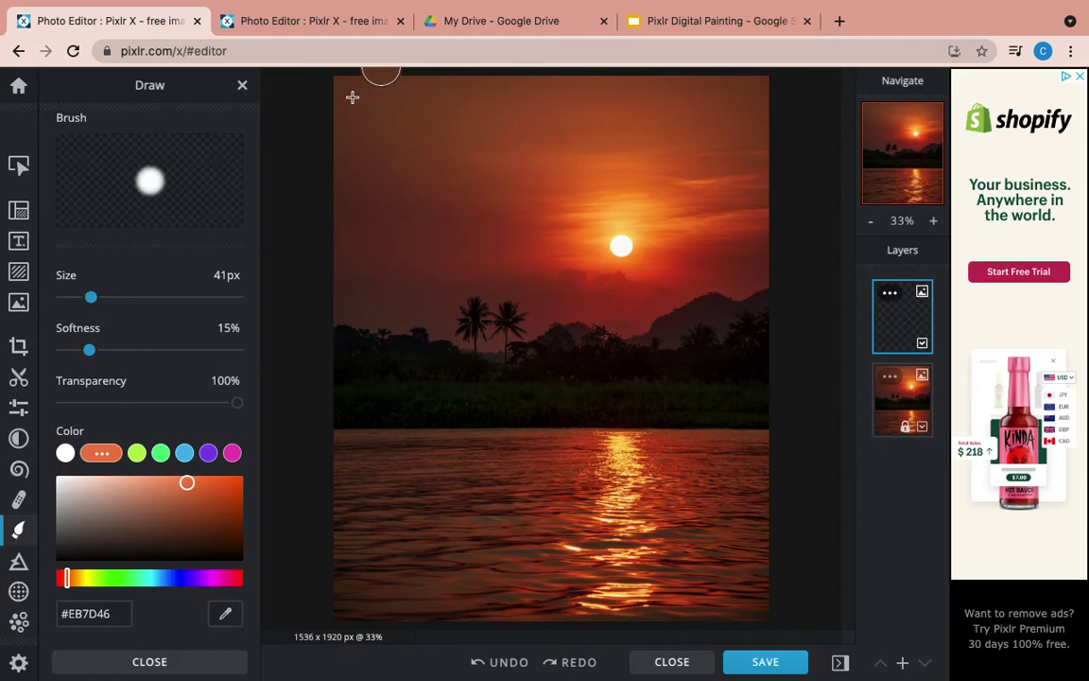
left_click(180, 527)
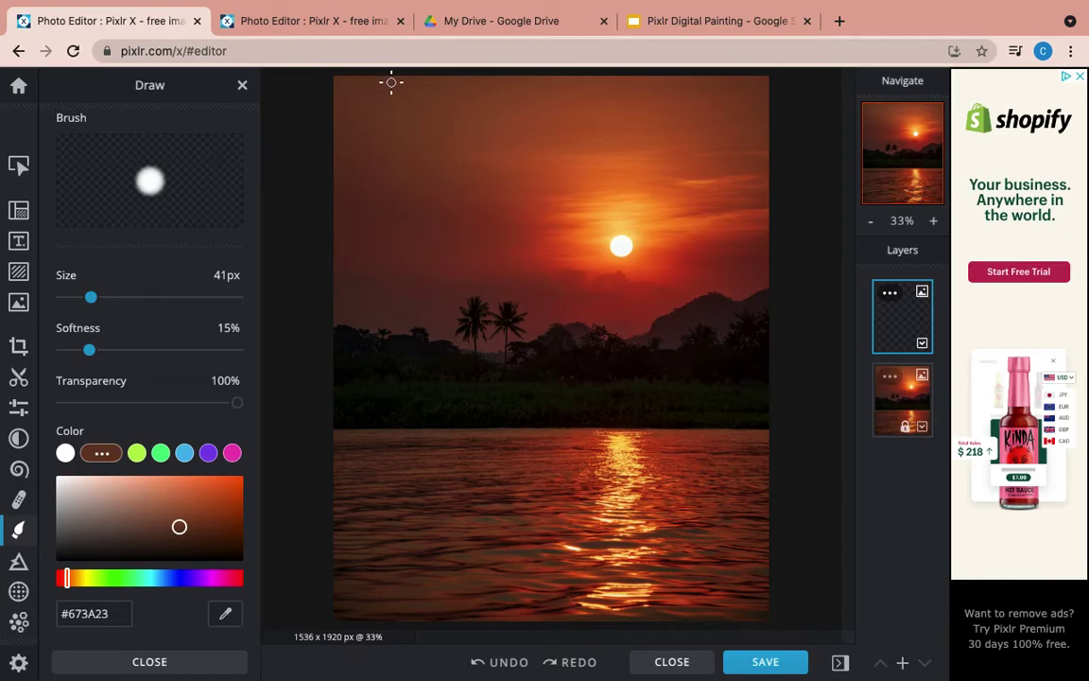
key("ctrl+y")
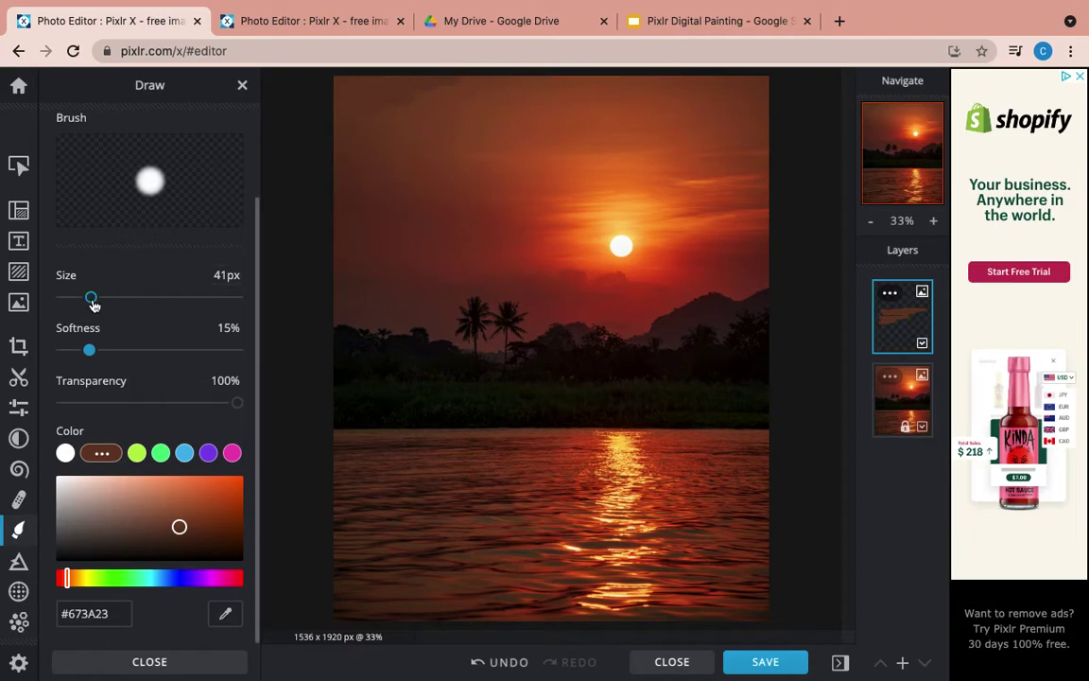
left_click_drag(92, 300, 263, 302)
mouse_move(520, 156)
left_mouse_down()
mouse_move(561, 173)
mouse_move(722, 175)
mouse_move(555, 198)
mouse_move(596, 233)
mouse_move(434, 229)
left_mouse_up()
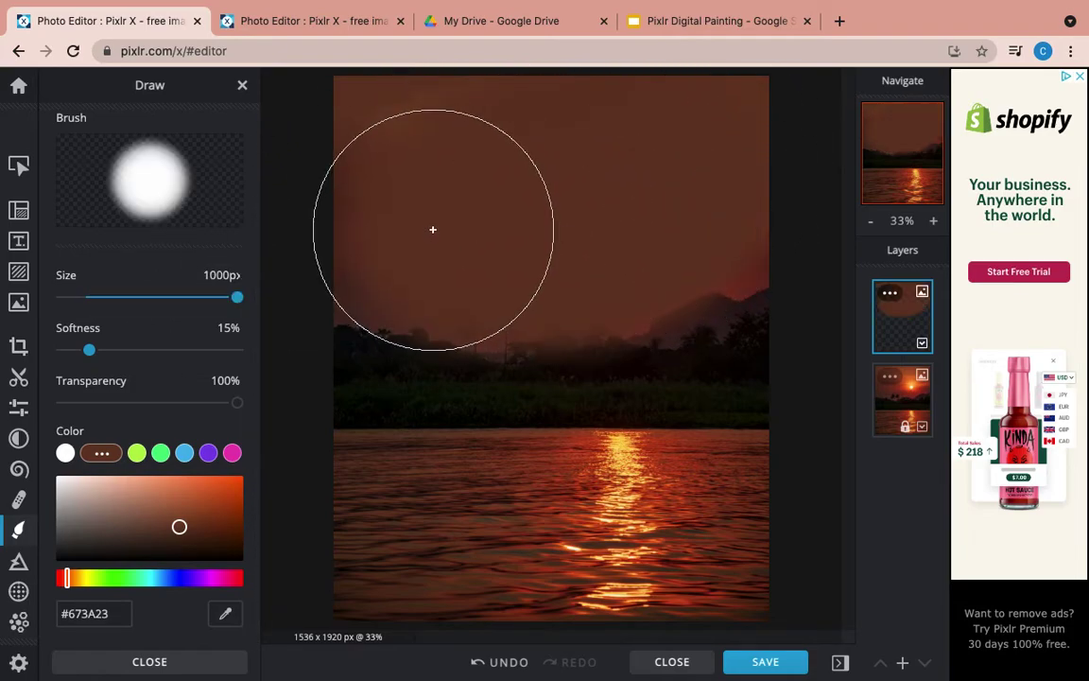
left_click(504, 662)
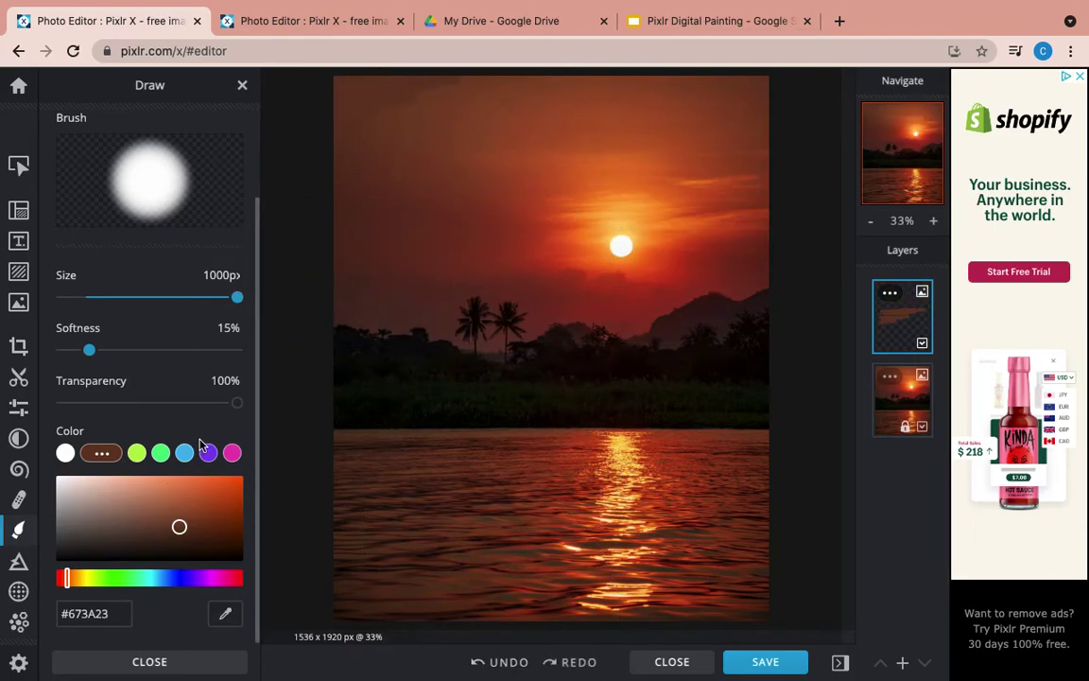
left_click(475, 89)
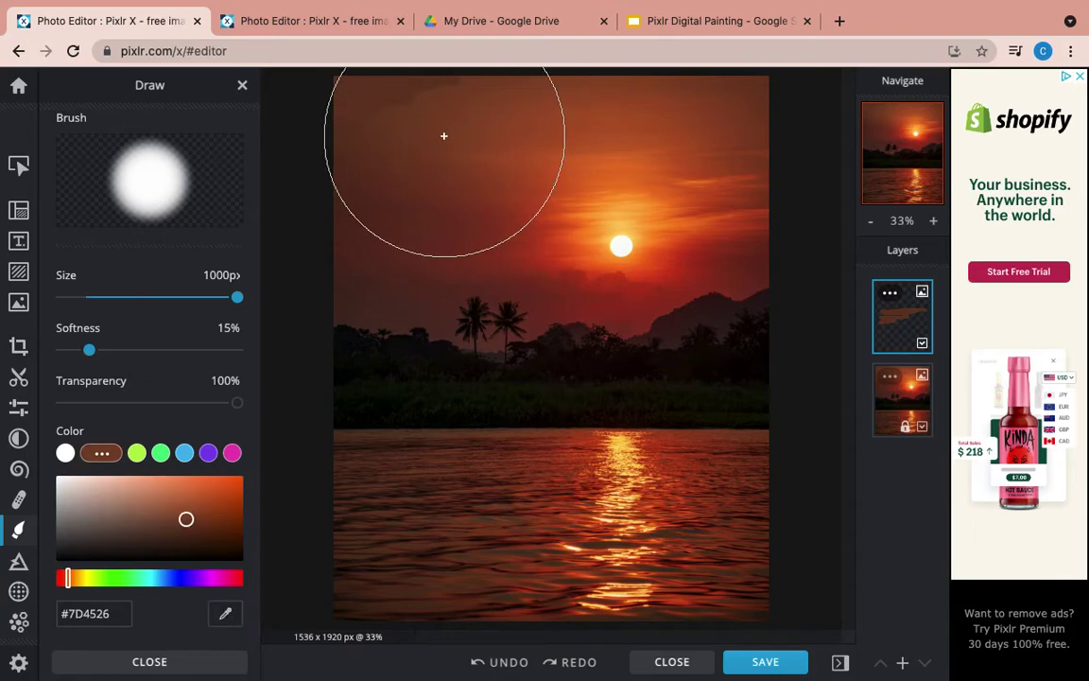
- Paint along the sky top with a 72px brush, resampling orange-browns until #824224
mouse_move(237, 298)
left_mouse_down()
mouse_move(102, 299)
mouse_move(112, 298)
left_mouse_up()
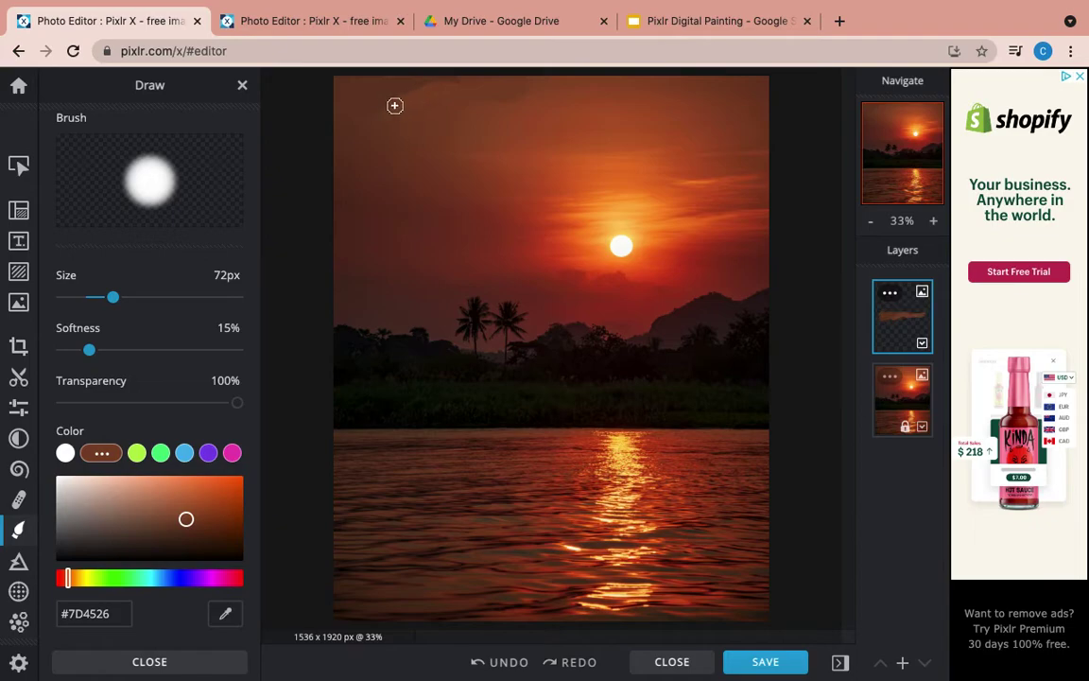
left_click_drag(394, 105, 477, 80)
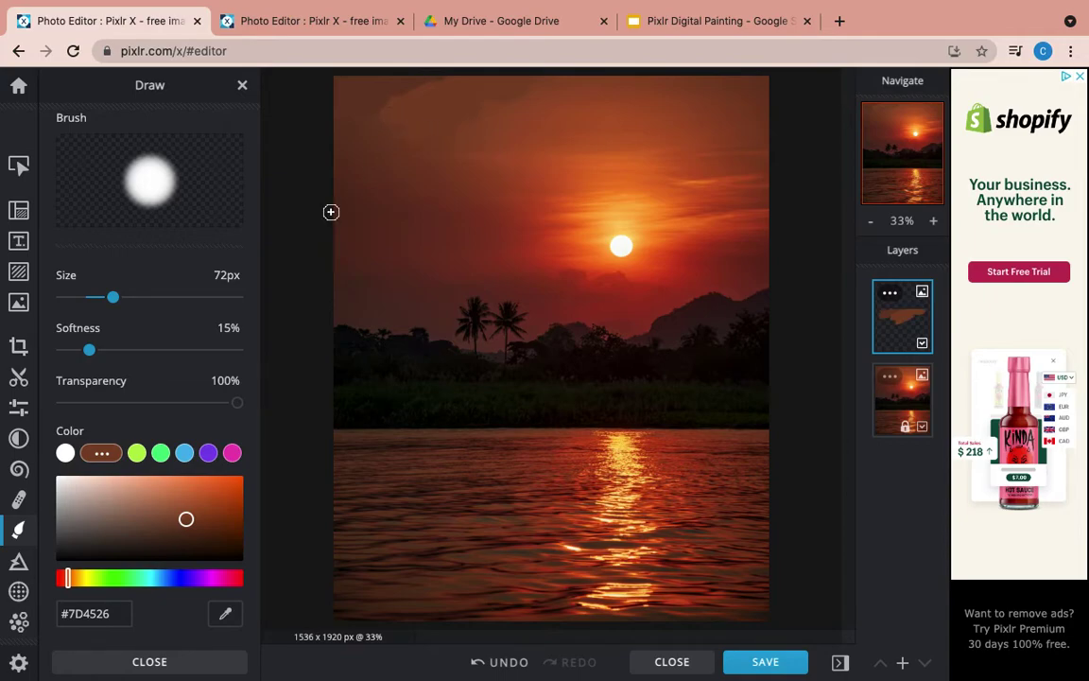
left_click(226, 616)
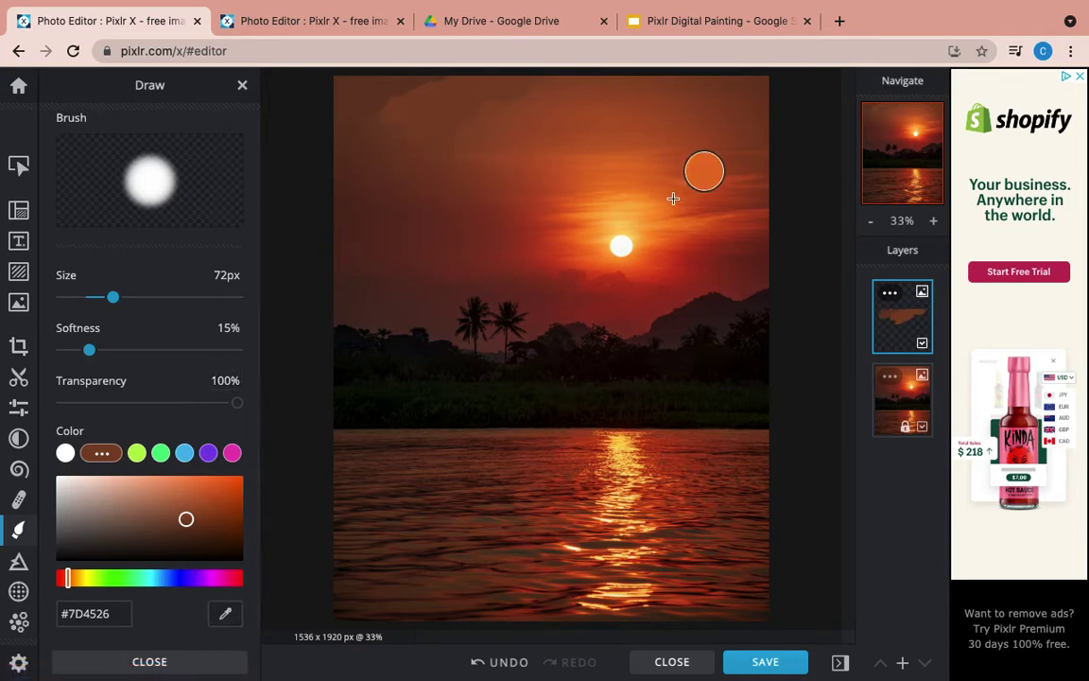
left_click(534, 78)
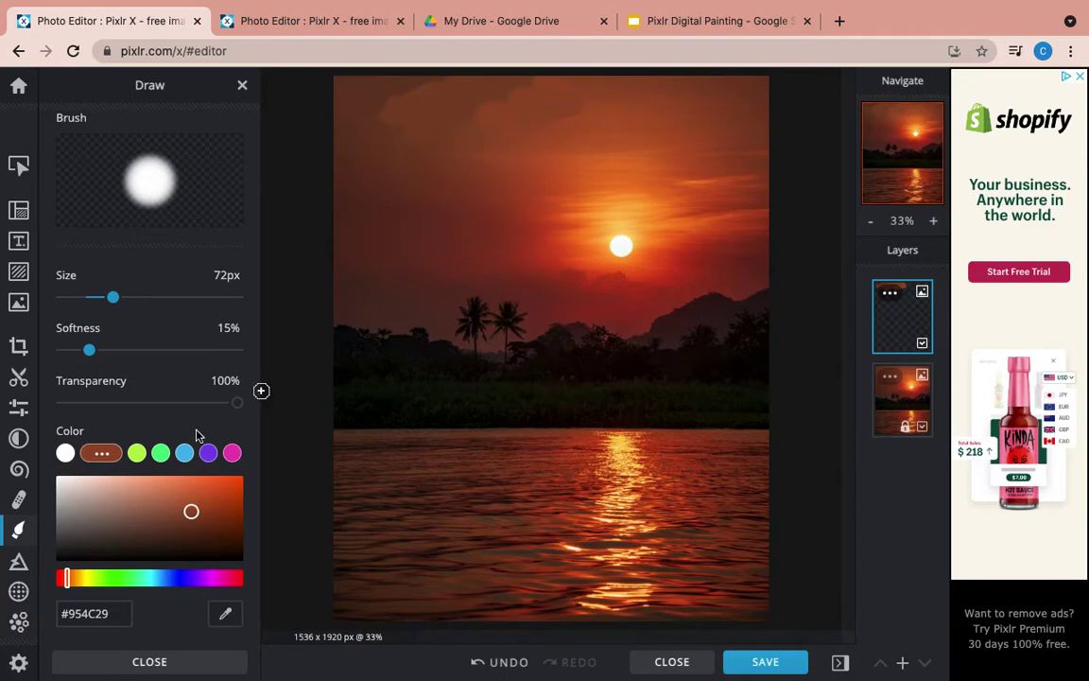
left_click(600, 102, "alt")
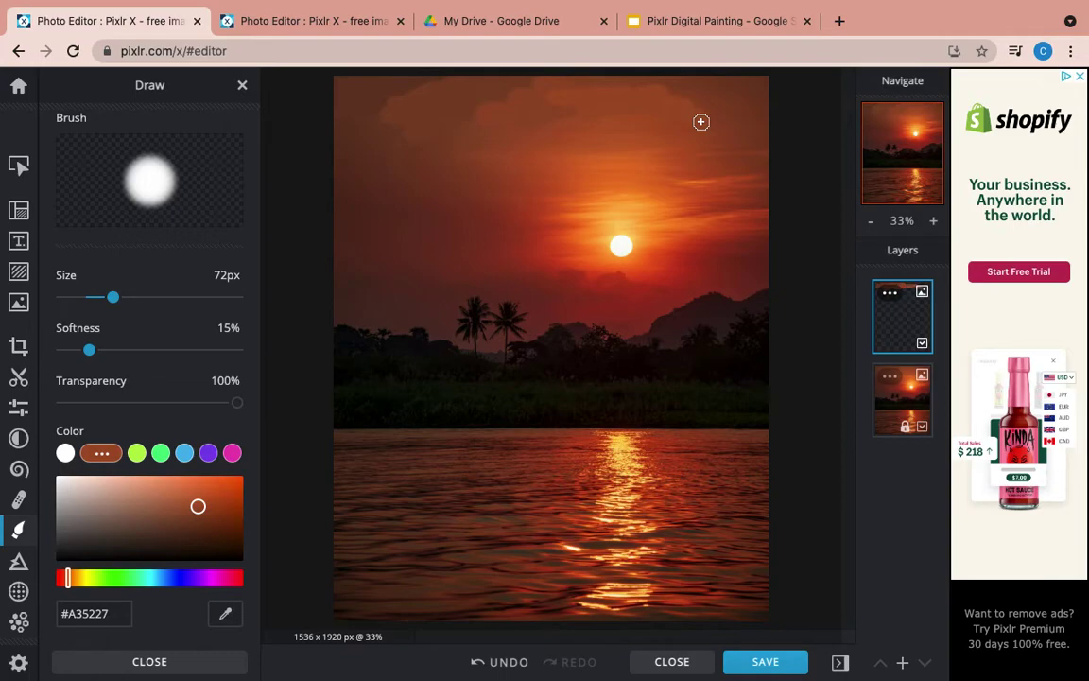
left_click(225, 613)
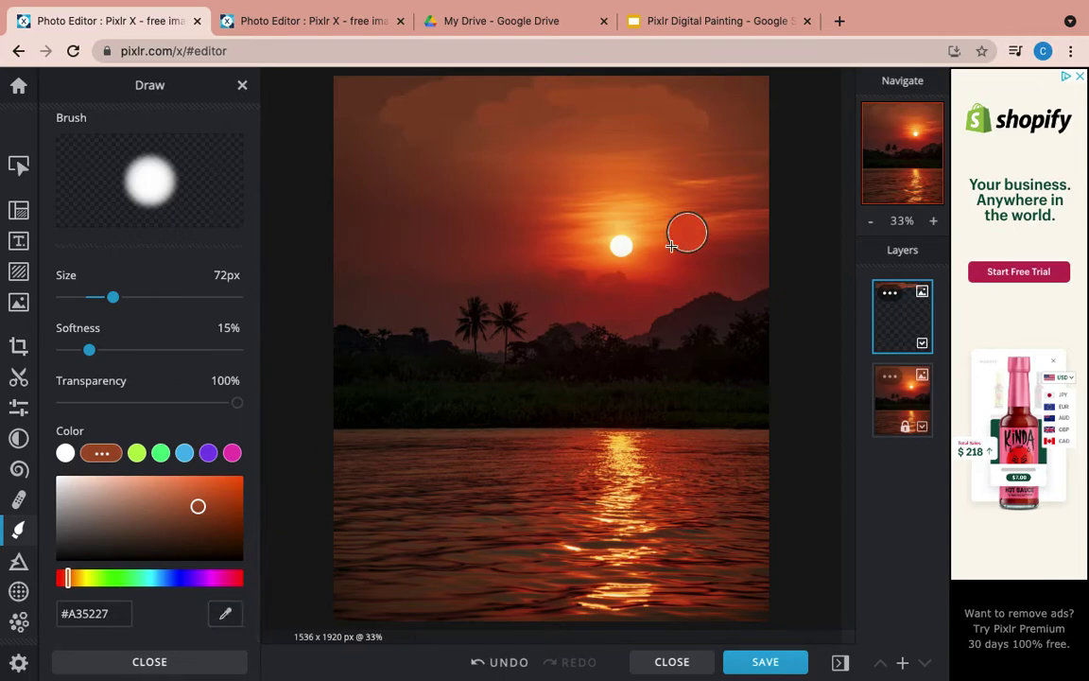
left_click(711, 97)
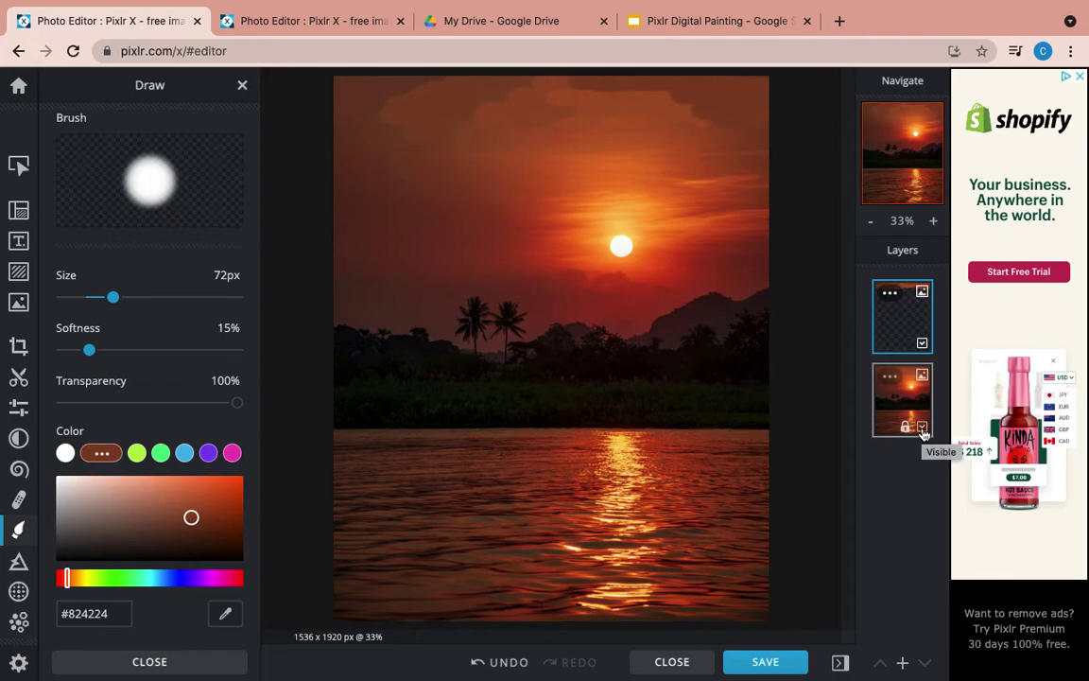
- Hide the sunset photo layer and fill gaps in the top band with dark and lighter browns
left_click(923, 428)
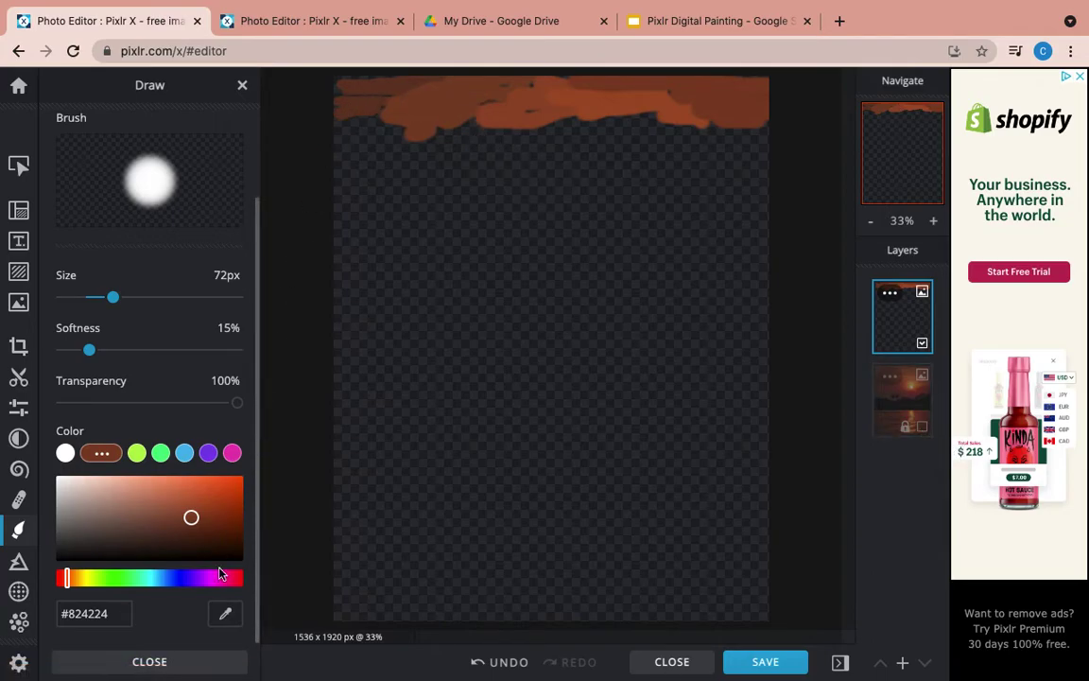
left_click(356, 111)
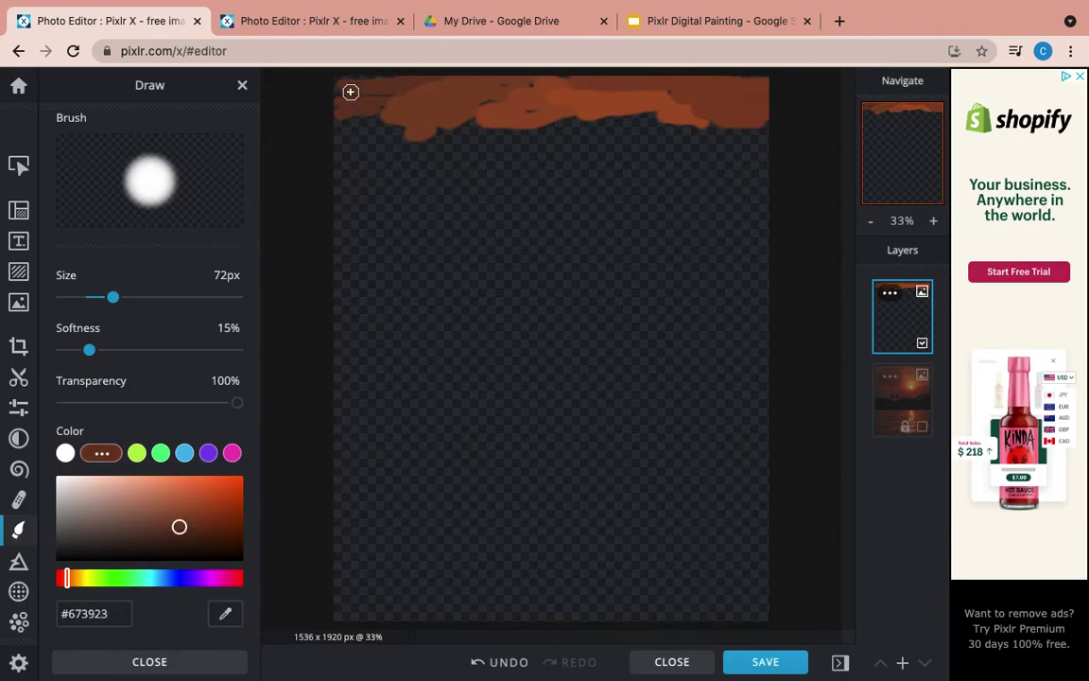
mouse_move(326, 94)
left_mouse_down()
mouse_move(403, 76)
mouse_move(366, 95)
mouse_move(393, 94)
mouse_move(369, 100)
mouse_move(378, 112)
mouse_move(339, 114)
left_mouse_up()
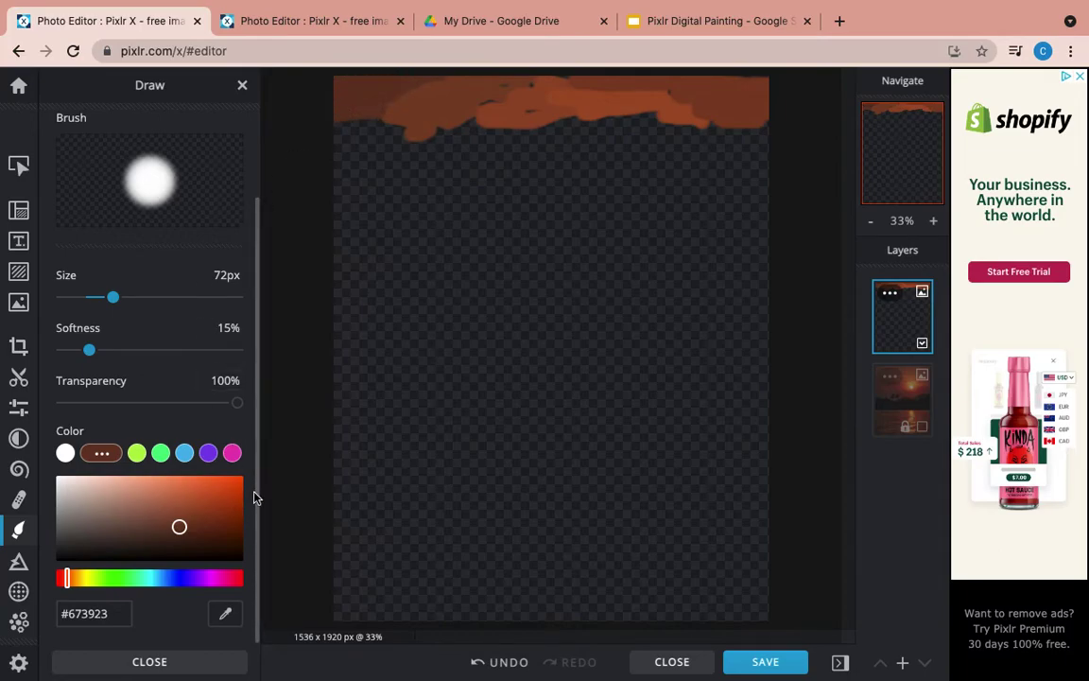
left_click(186, 519)
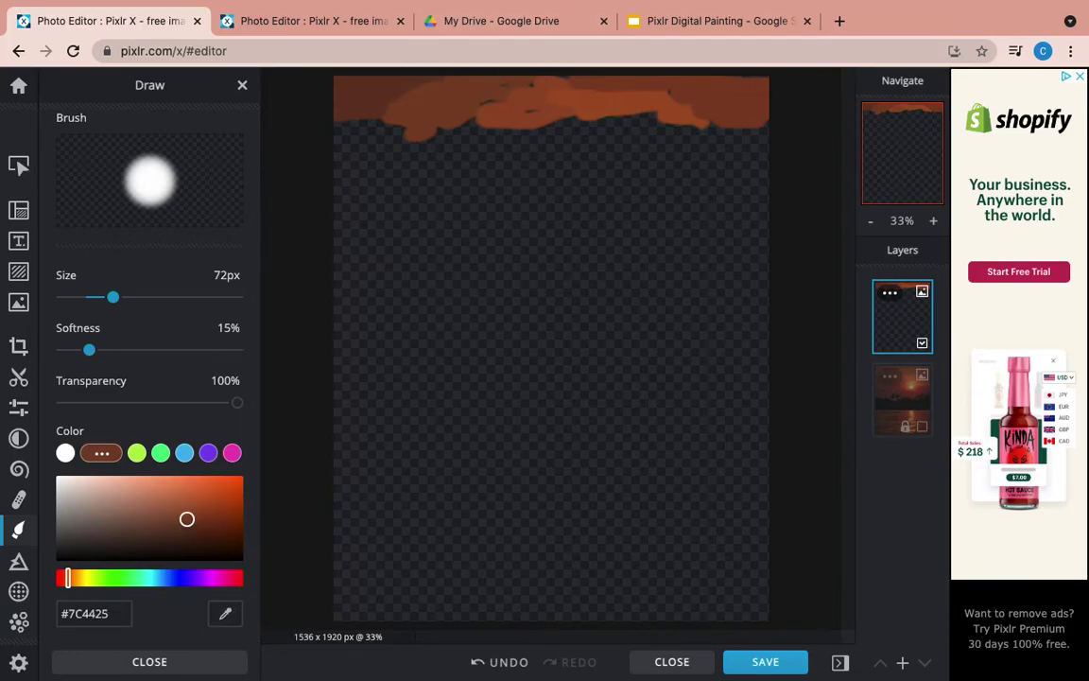
left_click_drag(474, 101, 512, 88)
- Resample browns from the painted band, ending with #824124
left_click(226, 612)
left_click(458, 107)
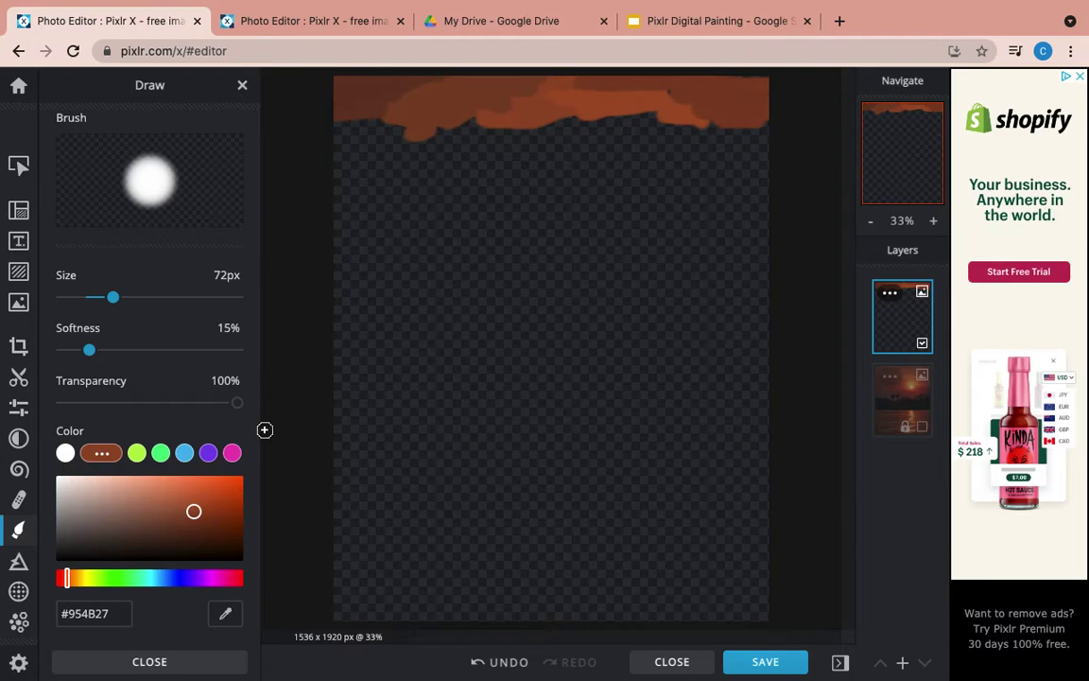
left_click(224, 613)
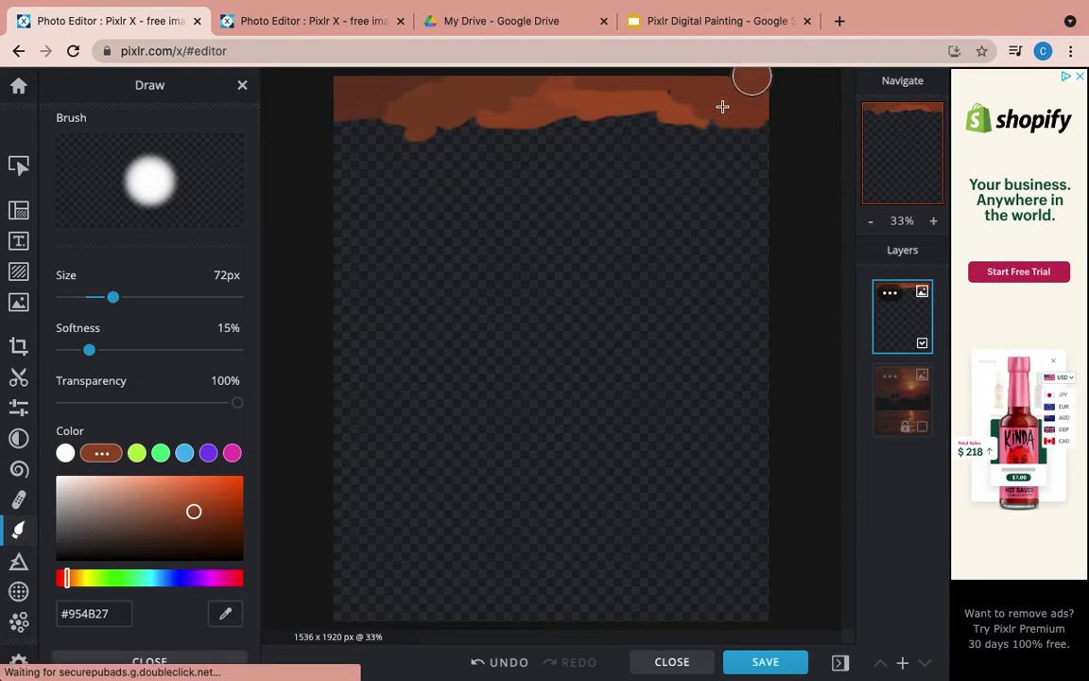
left_click(677, 89)
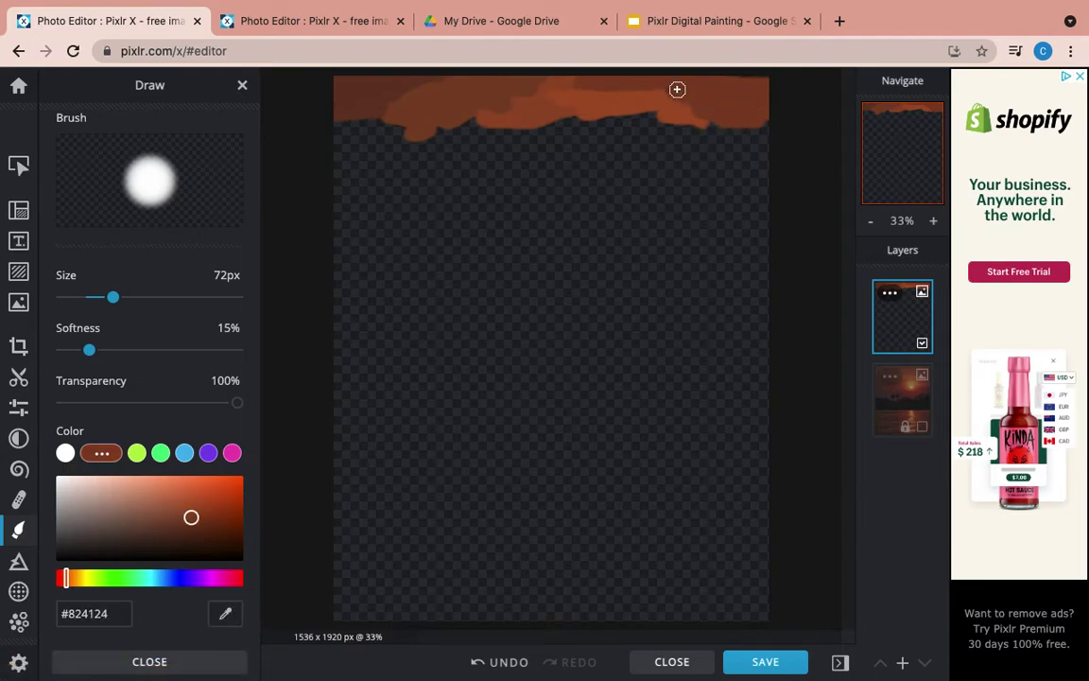
- Smudge the brown band's lower edge with Liquify at 116px and 53% strength, then show the photo
left_click(18, 473)
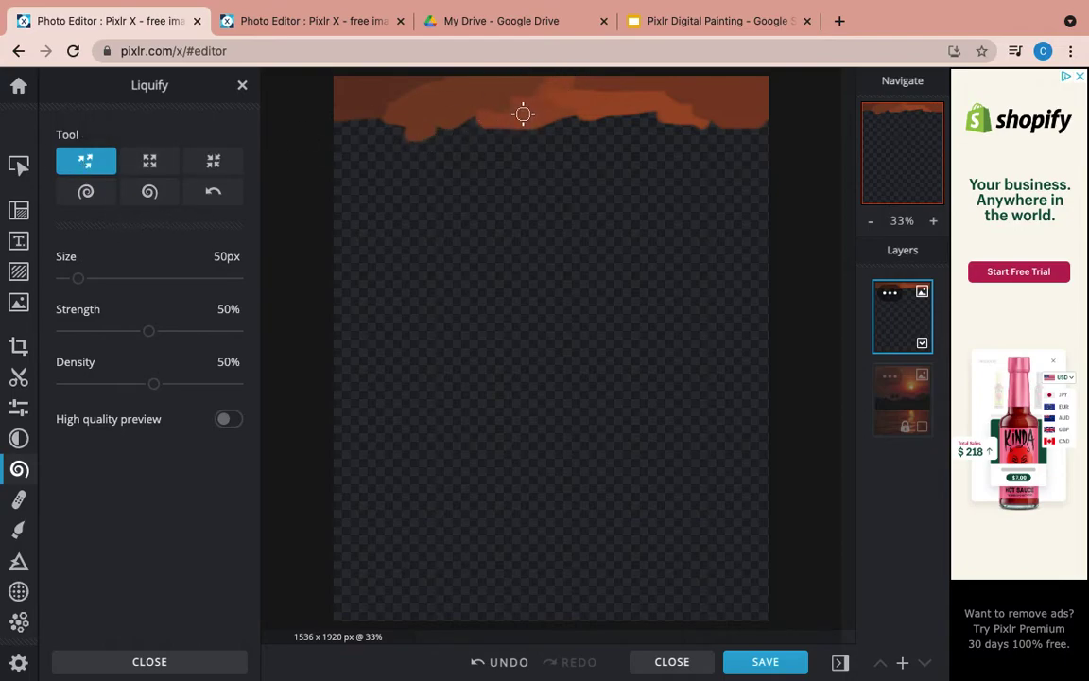
mouse_move(525, 116)
left_mouse_down()
mouse_move(474, 112)
mouse_move(532, 102)
mouse_move(469, 101)
mouse_move(525, 110)
mouse_move(503, 117)
mouse_move(459, 99)
left_mouse_up()
left_click_drag(151, 331, 249, 346)
mouse_move(507, 112)
left_mouse_down()
mouse_move(408, 121)
mouse_move(479, 118)
left_mouse_up()
left_click_drag(238, 333, 157, 339)
left_click_drag(78, 278, 102, 278)
mouse_move(498, 139)
left_mouse_down()
mouse_move(498, 119)
mouse_move(455, 119)
left_mouse_up()
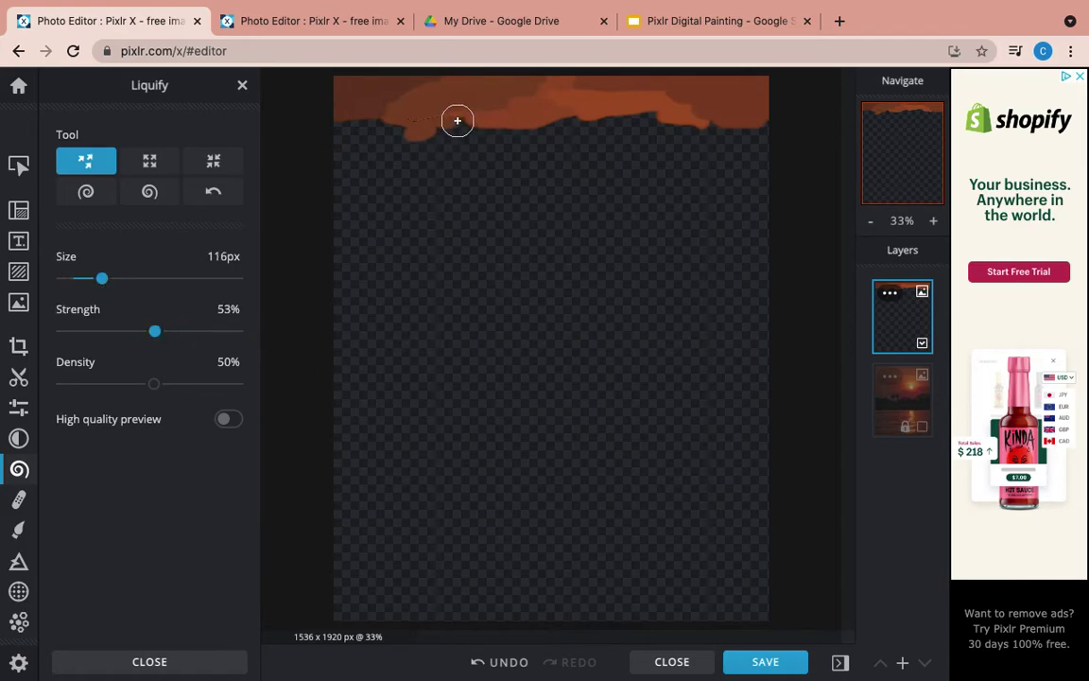
mouse_move(535, 108)
left_mouse_down()
mouse_move(418, 93)
mouse_move(340, 107)
mouse_move(593, 97)
mouse_move(578, 92)
mouse_move(640, 85)
mouse_move(734, 108)
mouse_move(674, 119)
mouse_move(761, 119)
left_mouse_up()
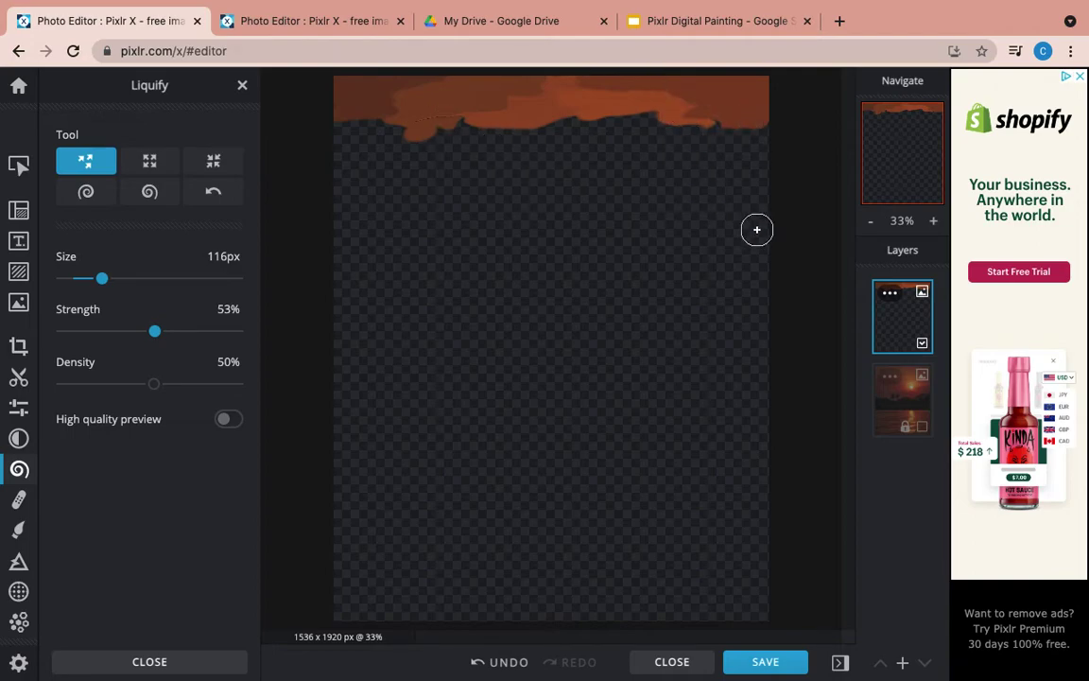
left_click(924, 430)
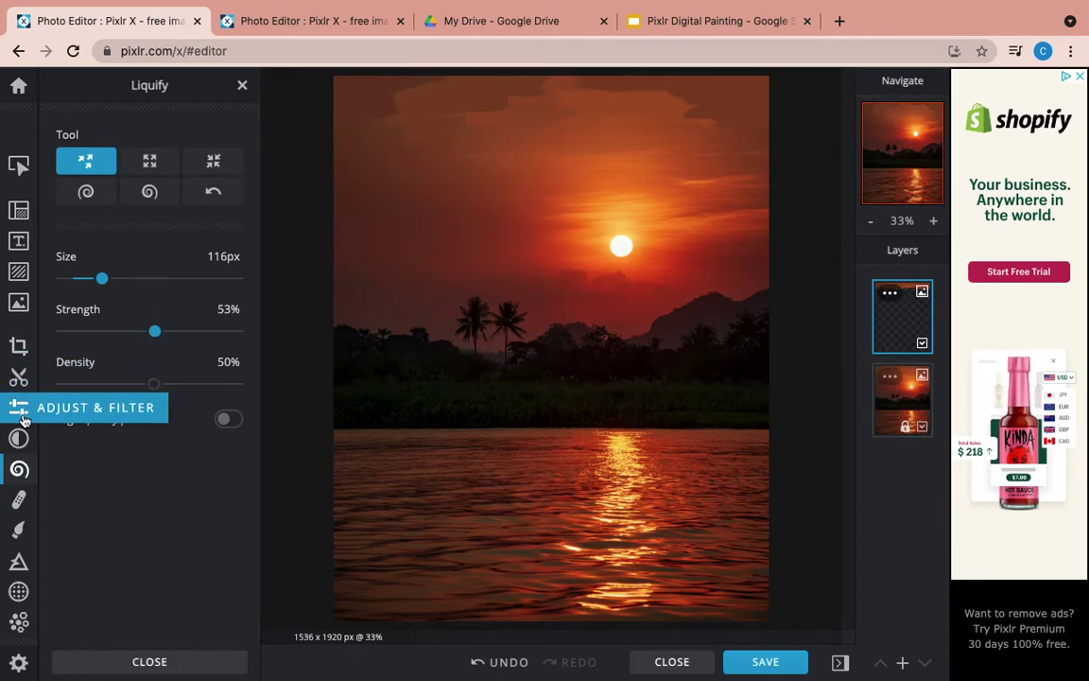
- Return to the Draw brush and switch to the other Pixlr X tab with the finished sky
left_click(18, 530)
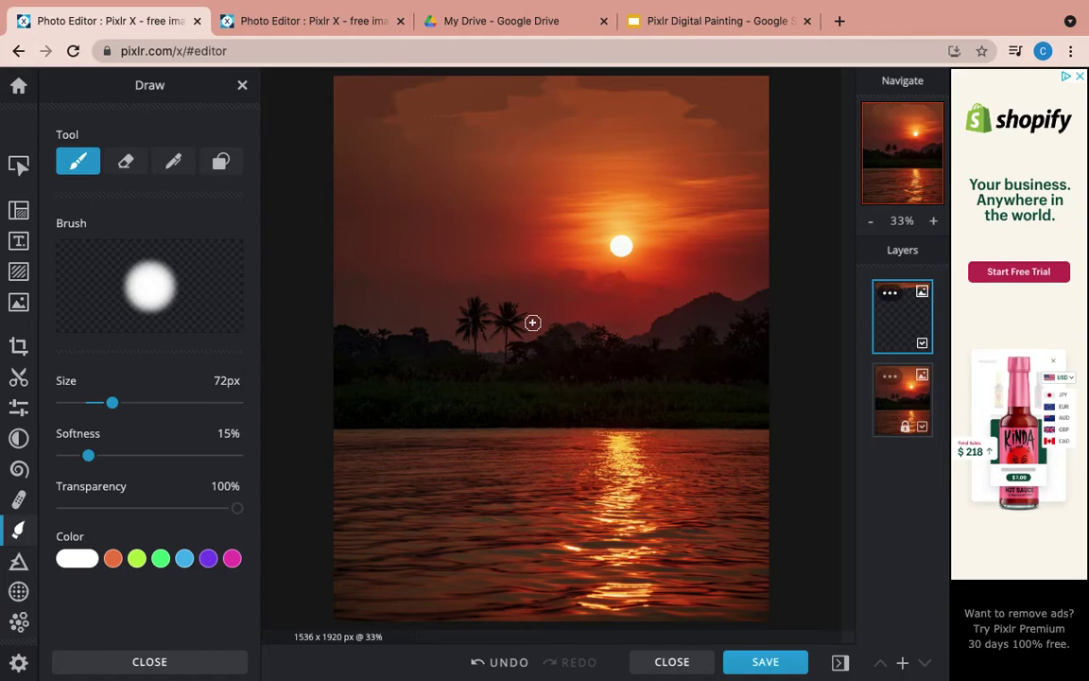
left_click(367, 27)
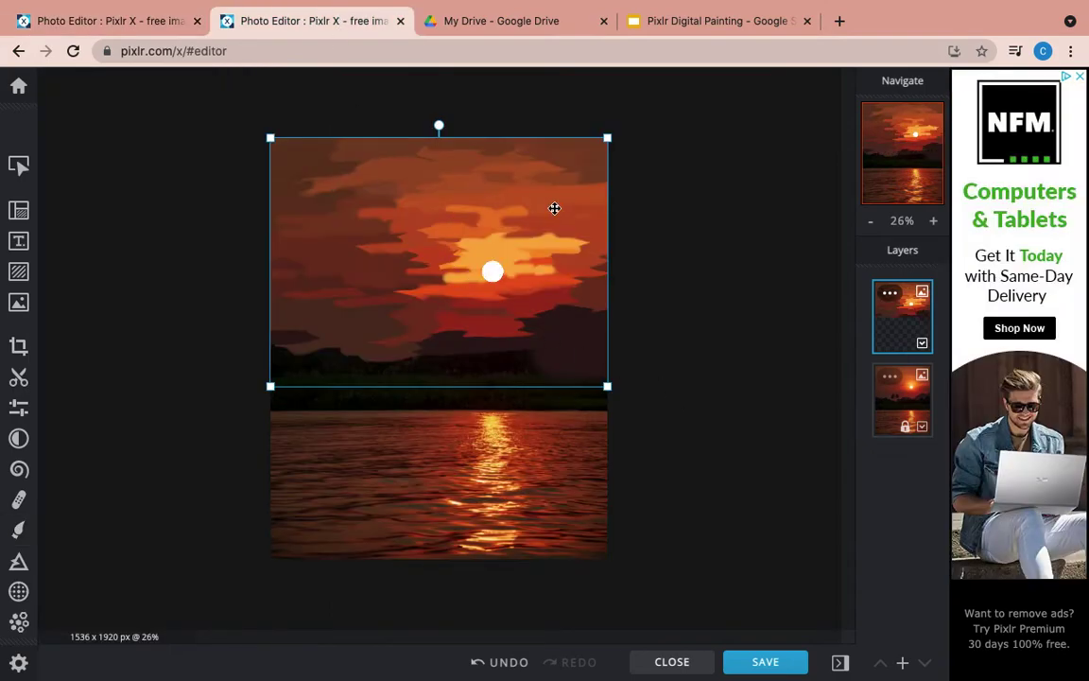
- Toggle the sunset photo layer off and on, then hide the painted sky layer
left_click(923, 427)
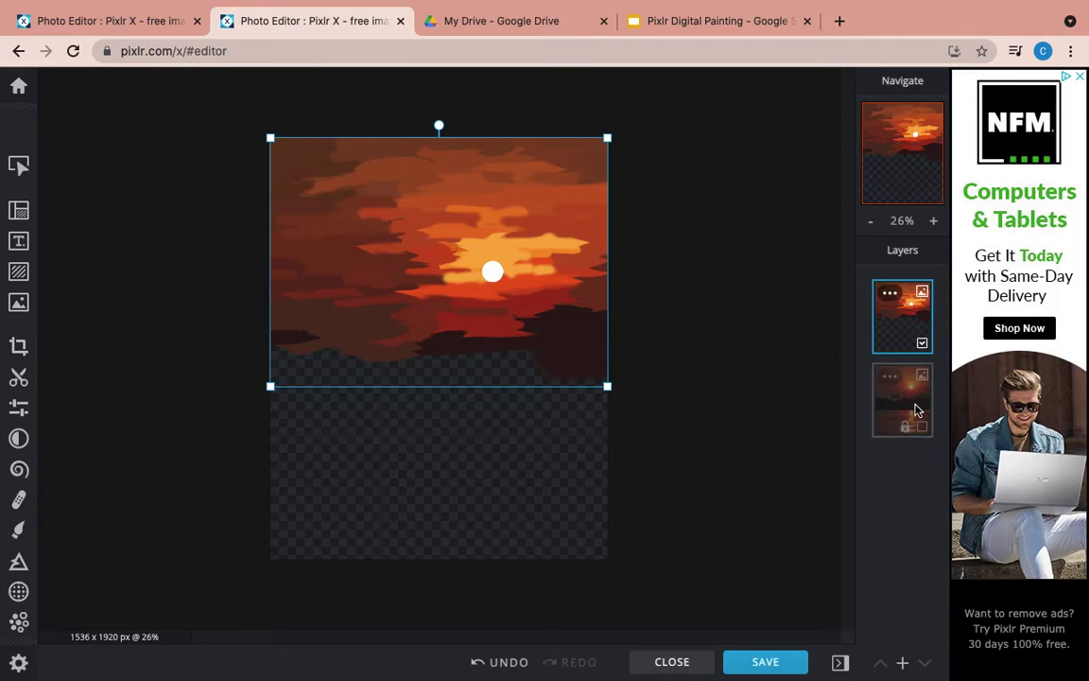
left_click(923, 430)
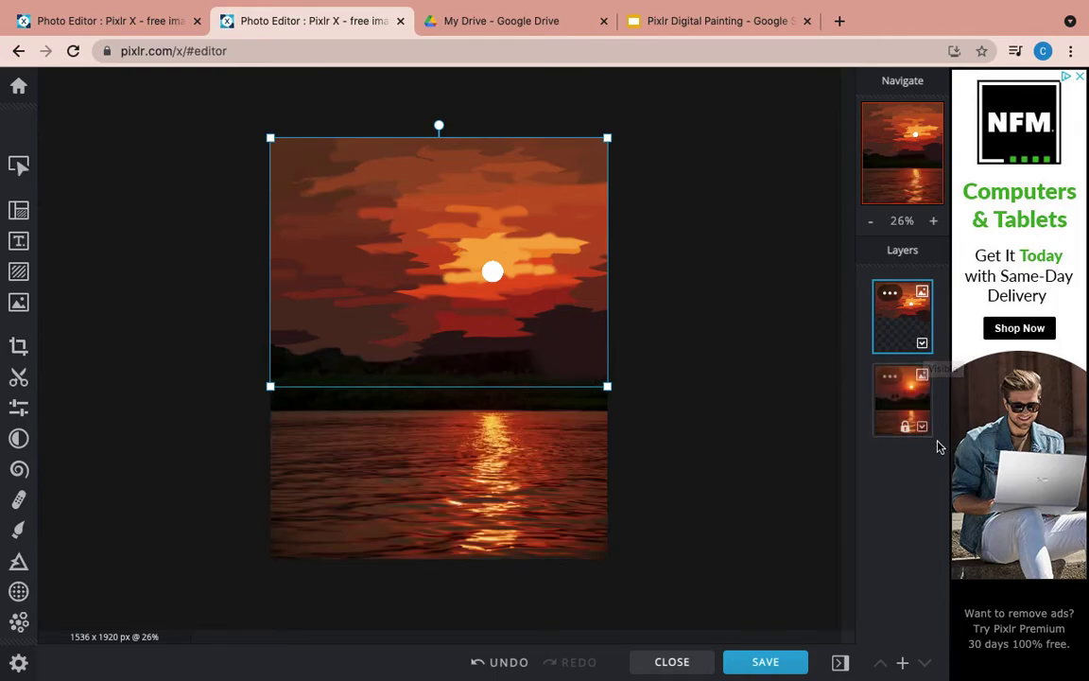
left_click(923, 346)
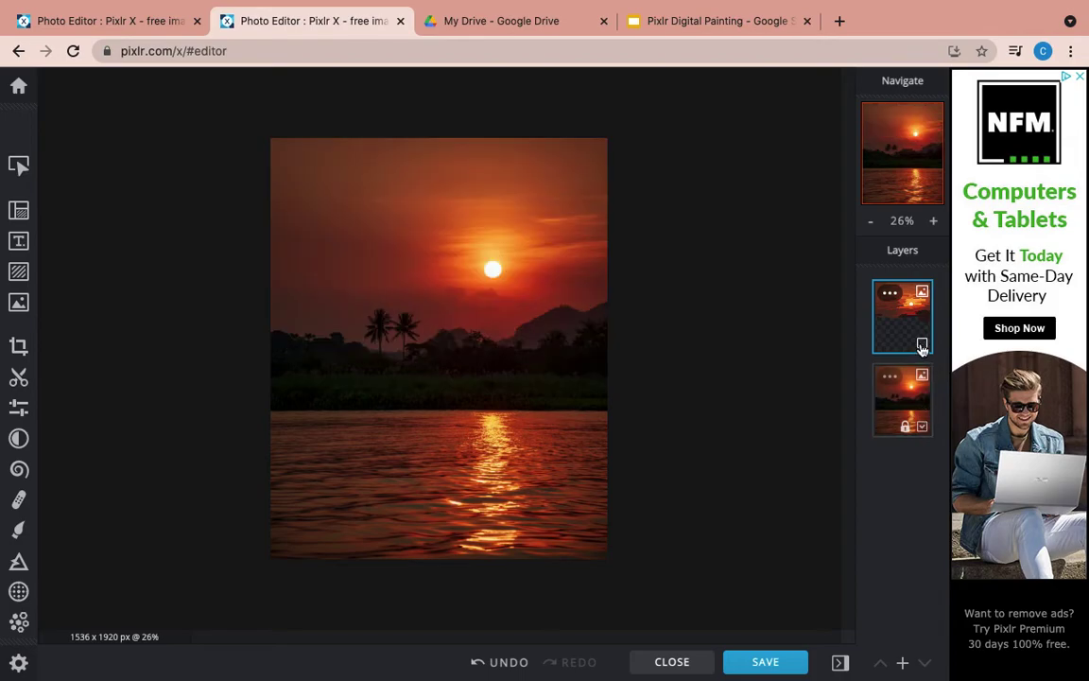
- Add an empty top layer, test and undo a white brush stroke, then hide the sky layer
left_click(903, 665)
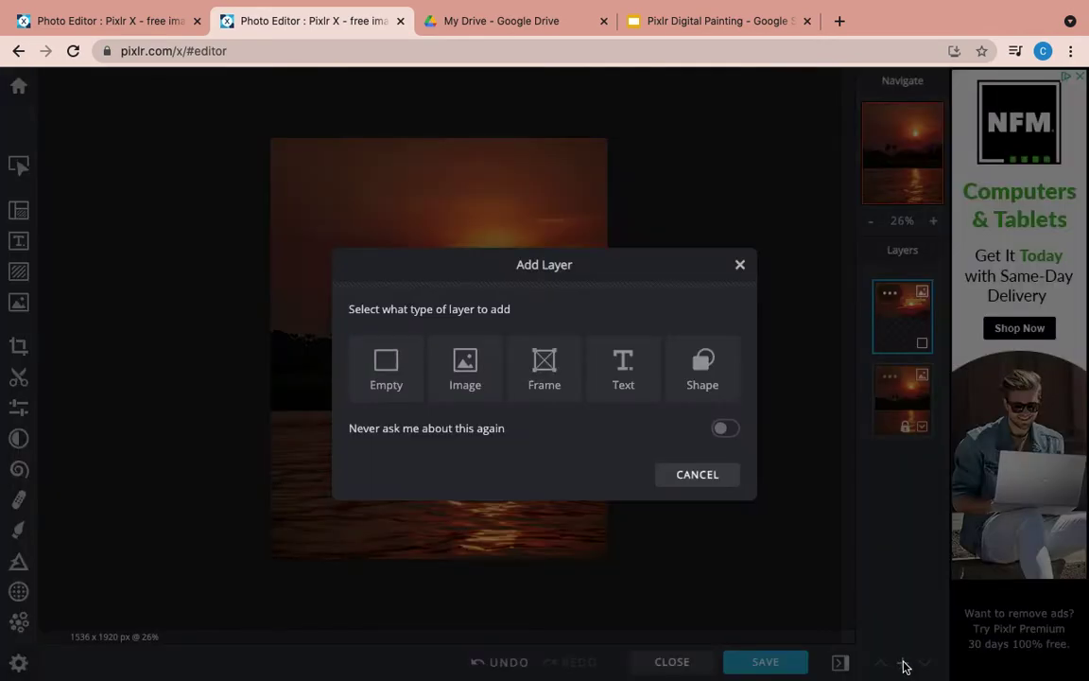
left_click(373, 373)
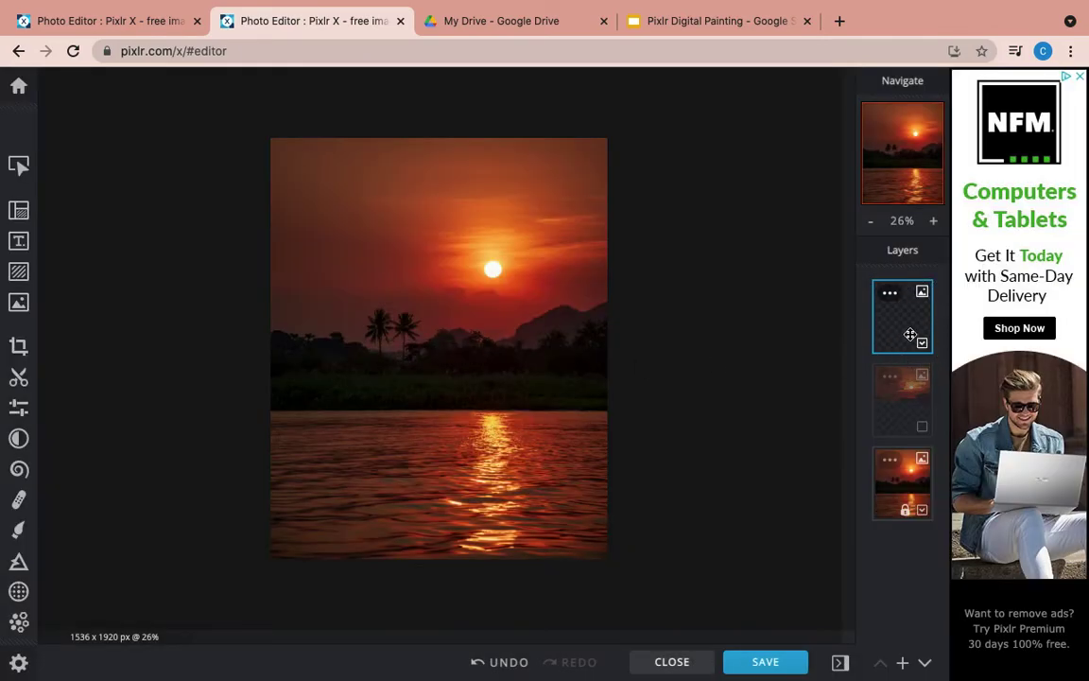
left_click(923, 428)
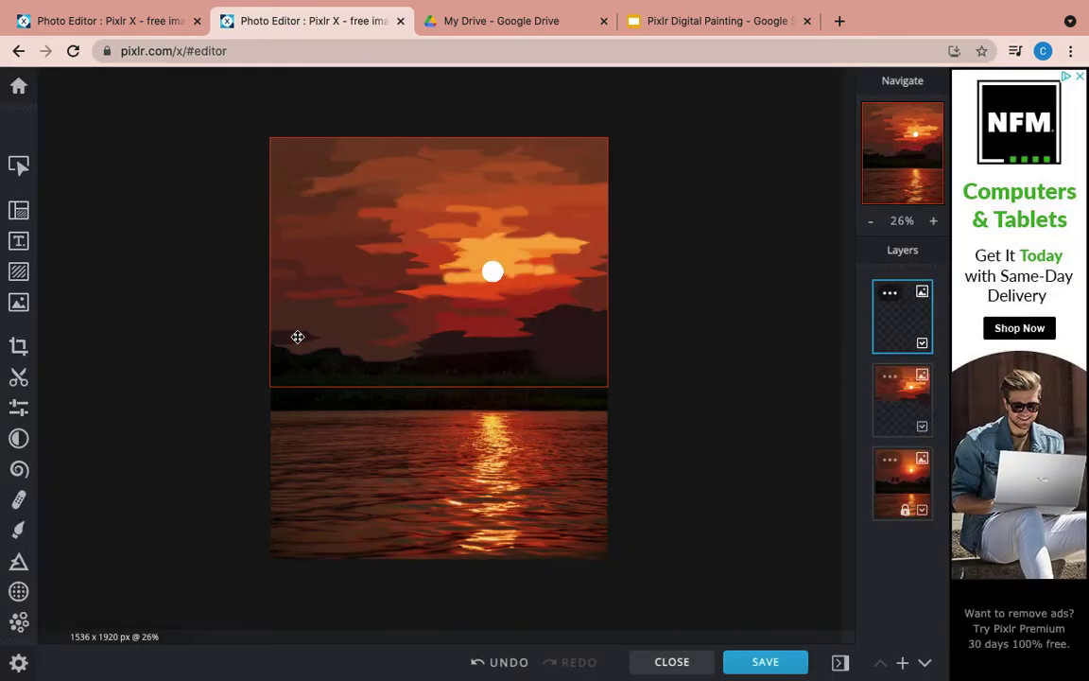
left_click(20, 535)
mouse_move(523, 389)
left_mouse_down()
mouse_move(516, 273)
mouse_move(631, 437)
mouse_move(636, 408)
left_mouse_up()
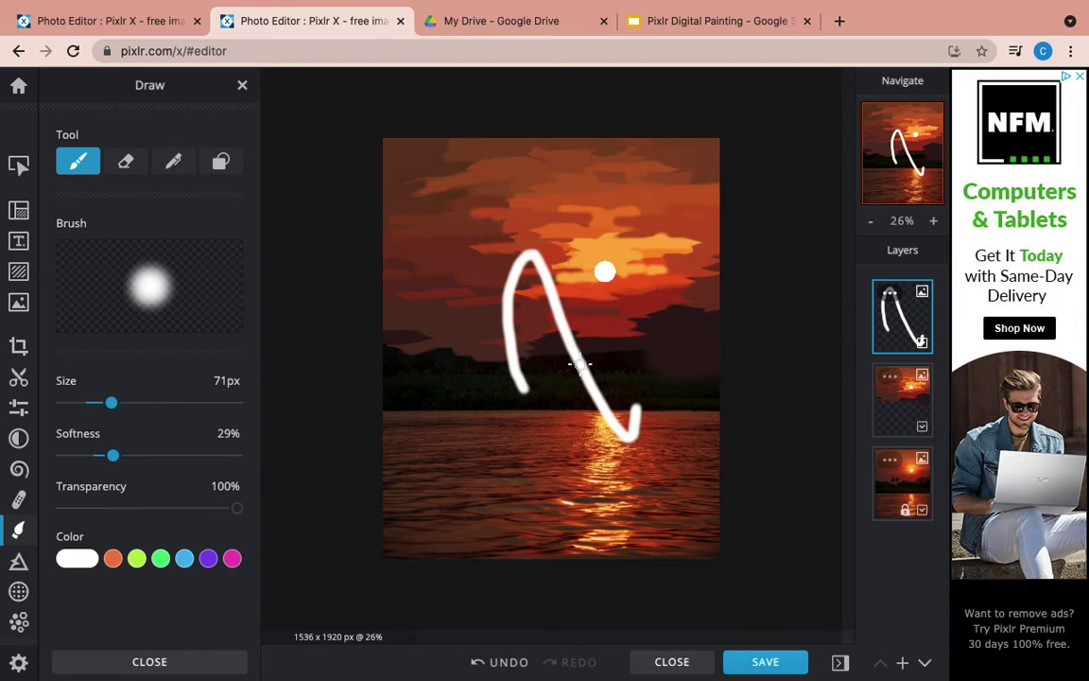
key("ctrl+z")
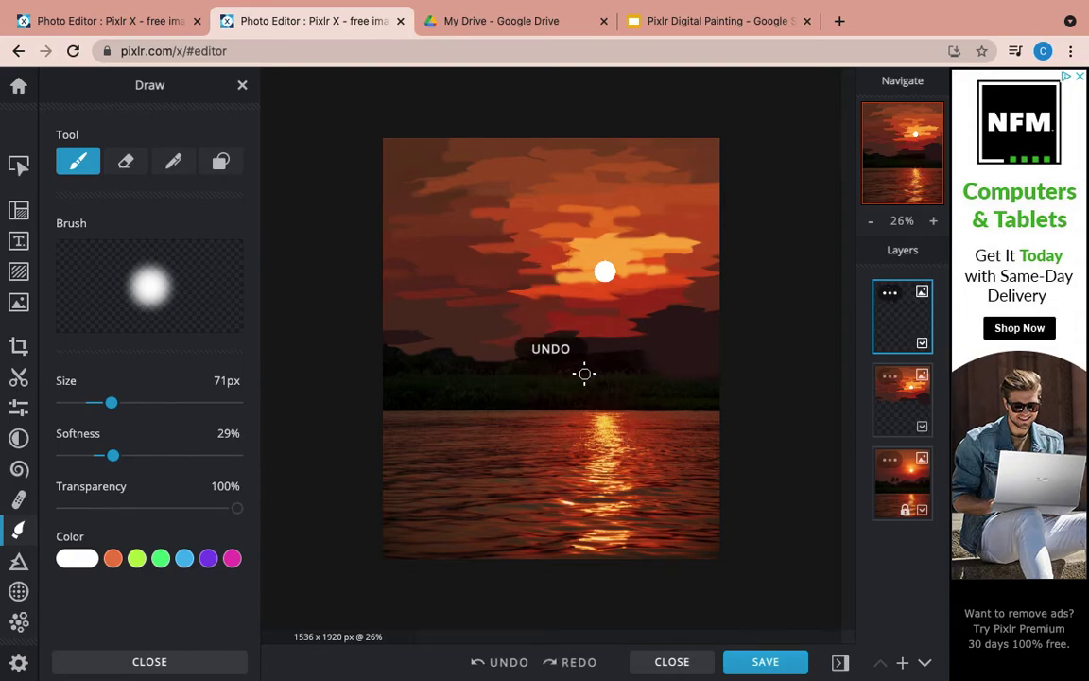
left_click(922, 426)
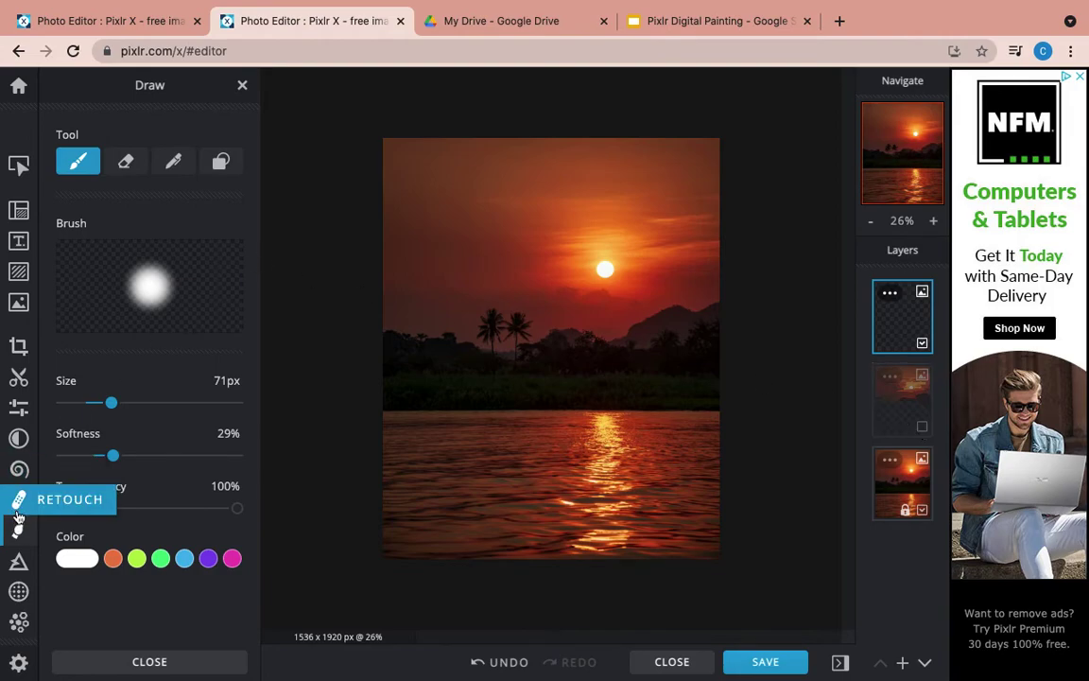
- Eyedrop the dark hill colour #311A1A from the photo as the brush colour
left_click(186, 558)
scroll(184, 564, "down", 2)
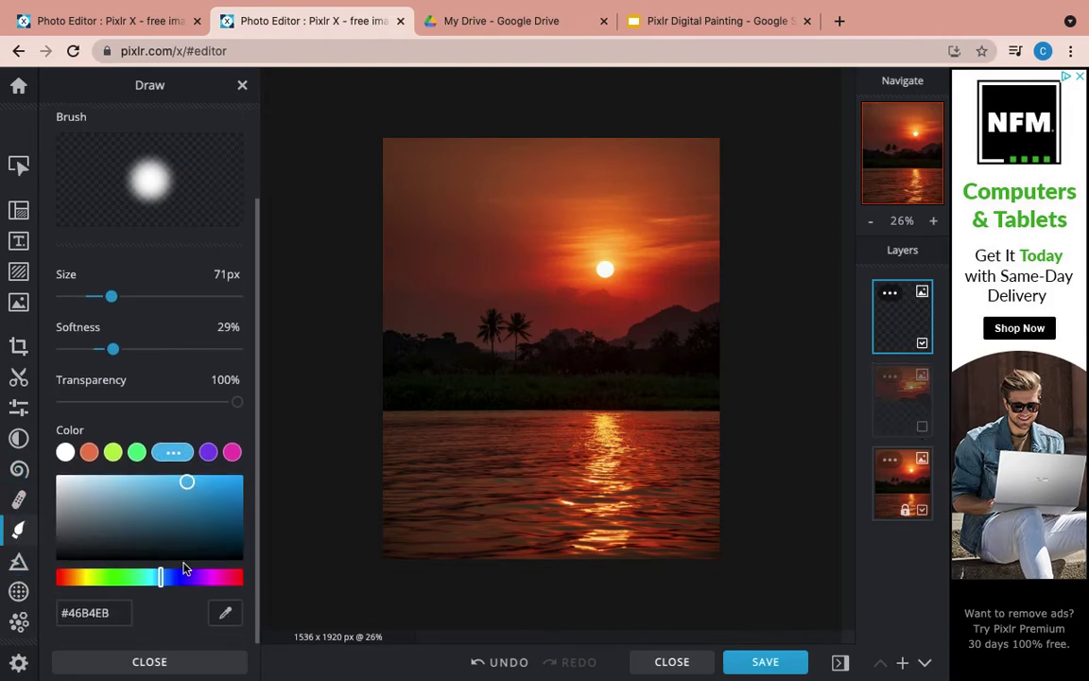
left_click(225, 616)
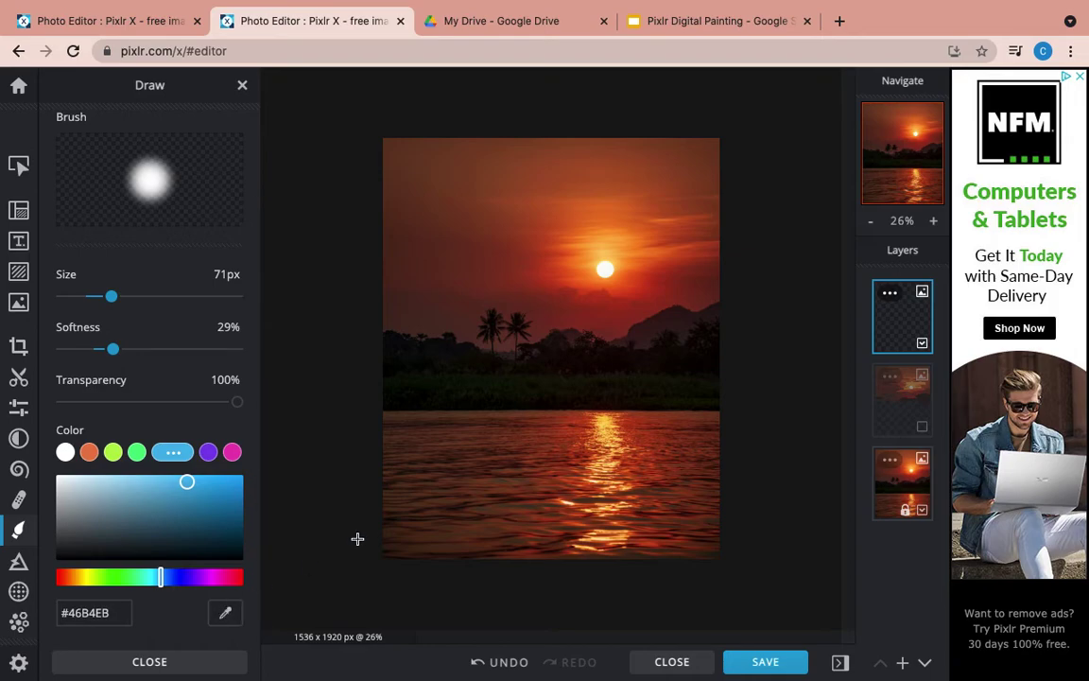
left_click(672, 323)
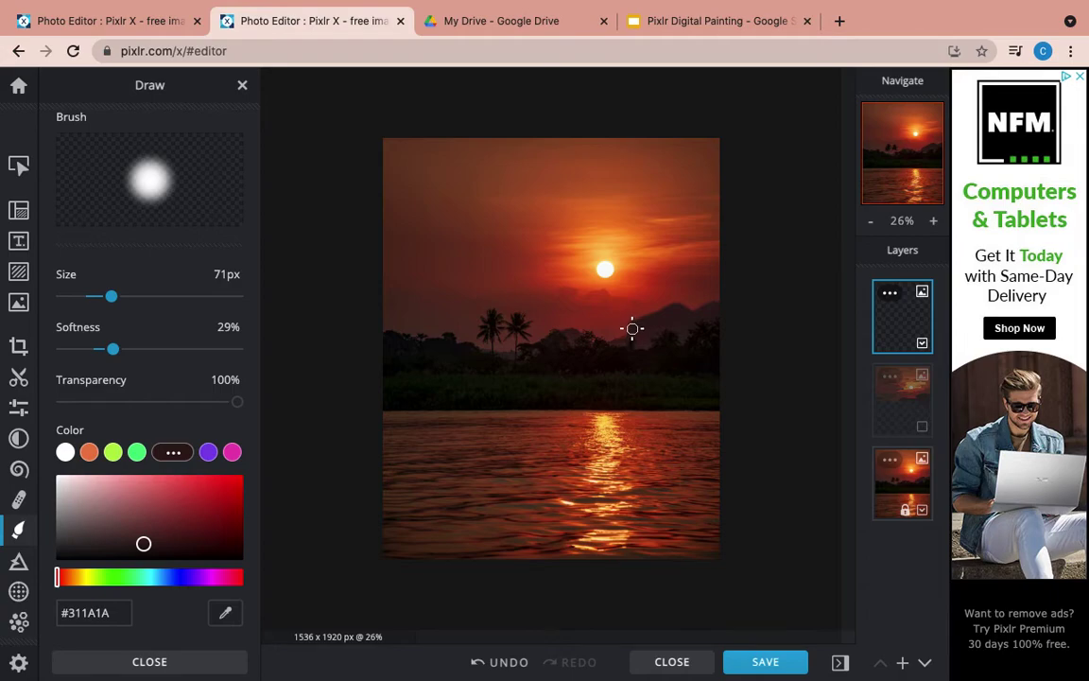
- Paint dark brown over the right-hand hills, hiding the photo layer to check coverage
mouse_move(629, 330)
left_mouse_down()
mouse_move(671, 328)
mouse_move(632, 348)
mouse_move(721, 327)
mouse_move(721, 308)
mouse_move(690, 316)
left_mouse_up()
mouse_move(626, 327)
left_mouse_down()
mouse_move(605, 346)
mouse_move(579, 336)
left_mouse_up()
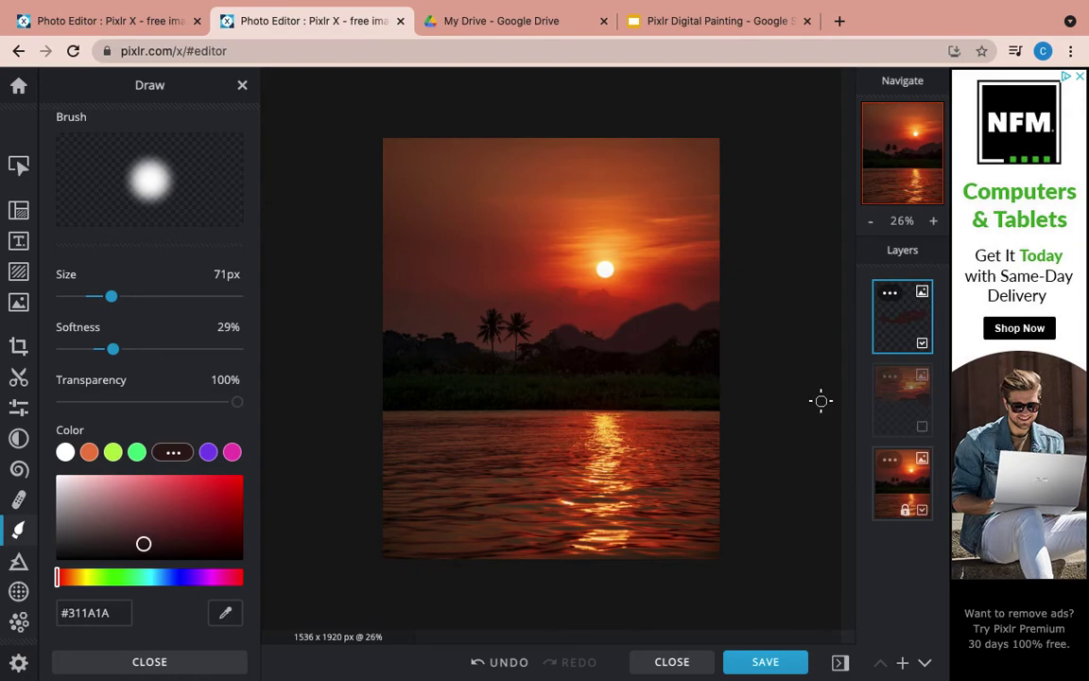
left_click(923, 512)
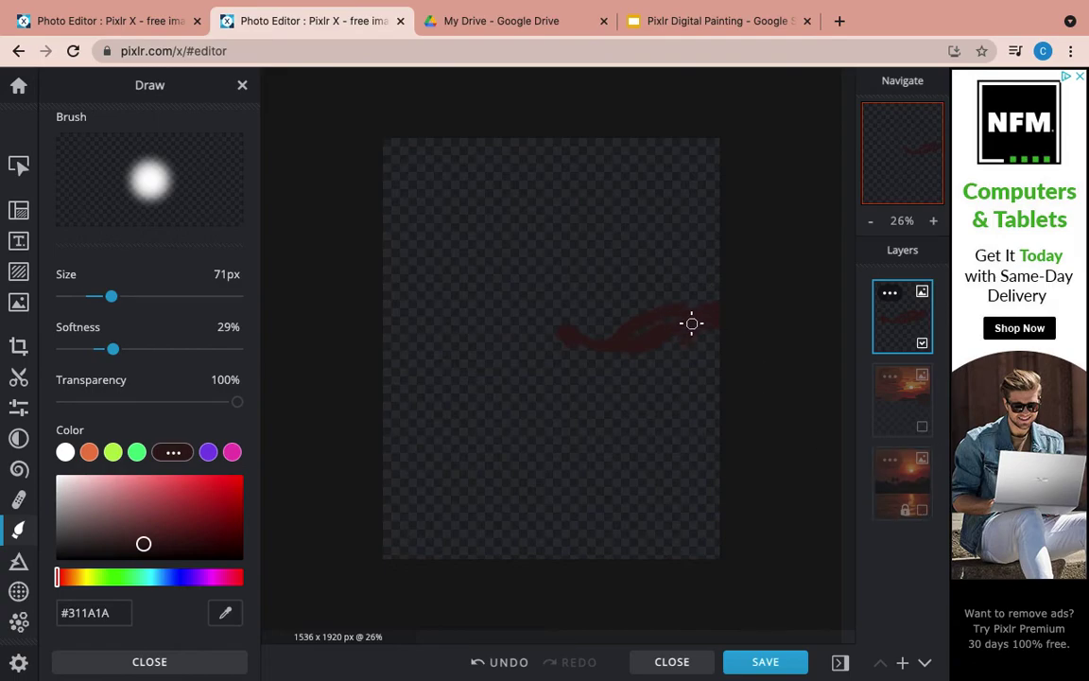
mouse_move(665, 317)
left_mouse_down()
mouse_move(634, 339)
mouse_move(685, 319)
left_mouse_up()
- Add a new empty layer, show the Background photo and hide the red hill stroke layer
left_click(903, 664)
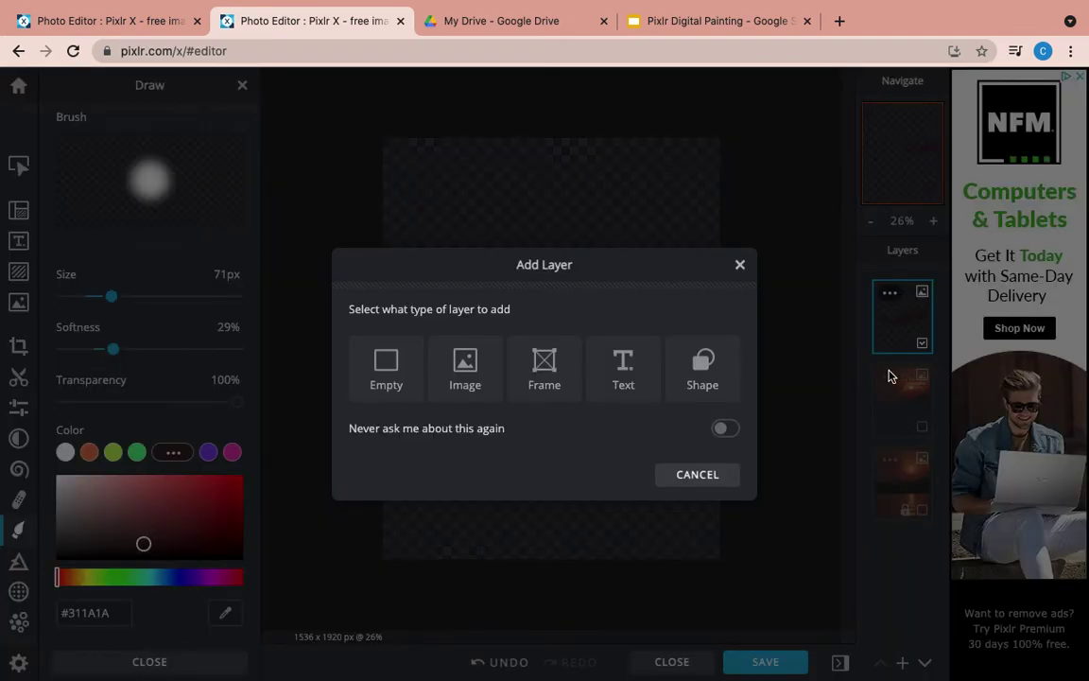
left_click(405, 371)
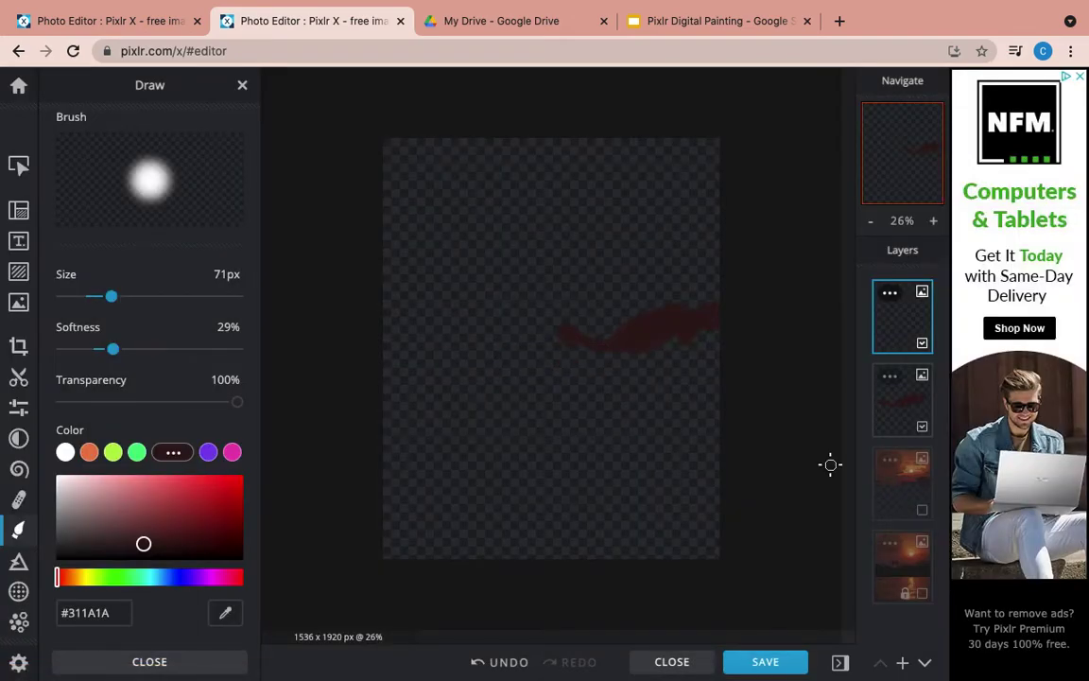
left_click(923, 593)
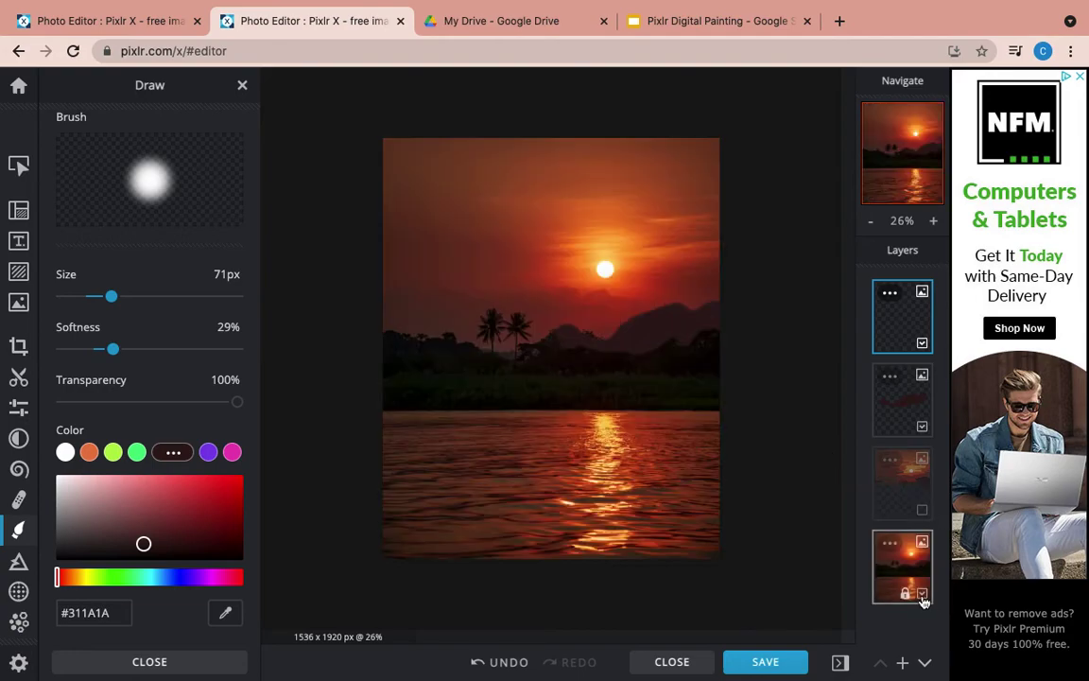
left_click(923, 426)
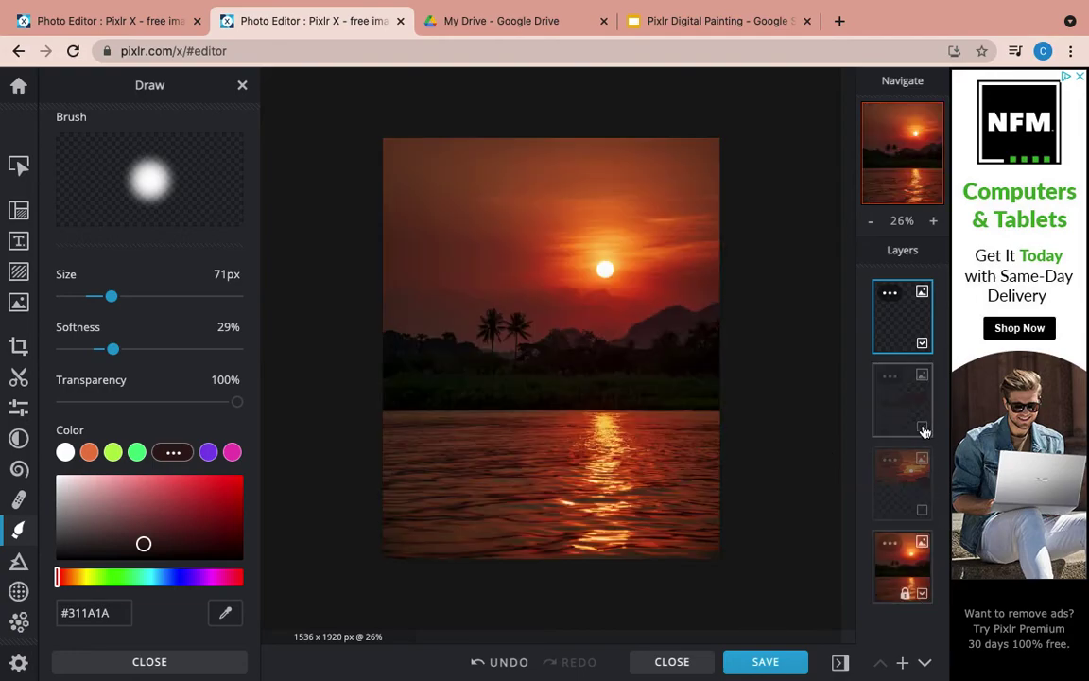
- Zoom in to 60%, centre the view on the hills, and select the new top layer
left_click(934, 223)
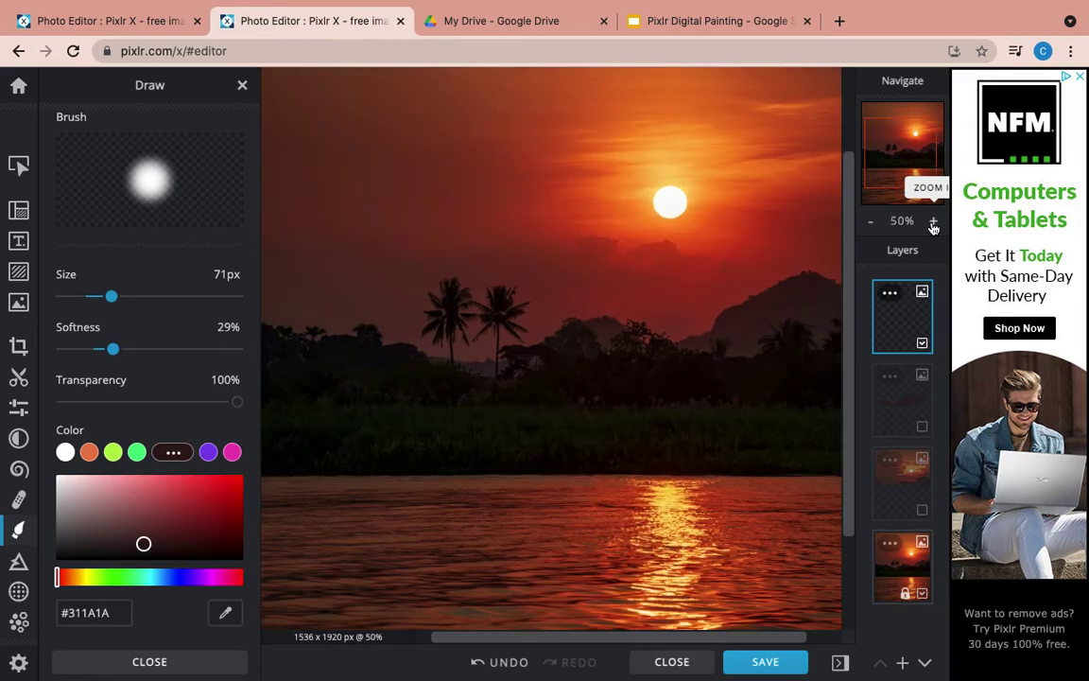
left_click(20, 167)
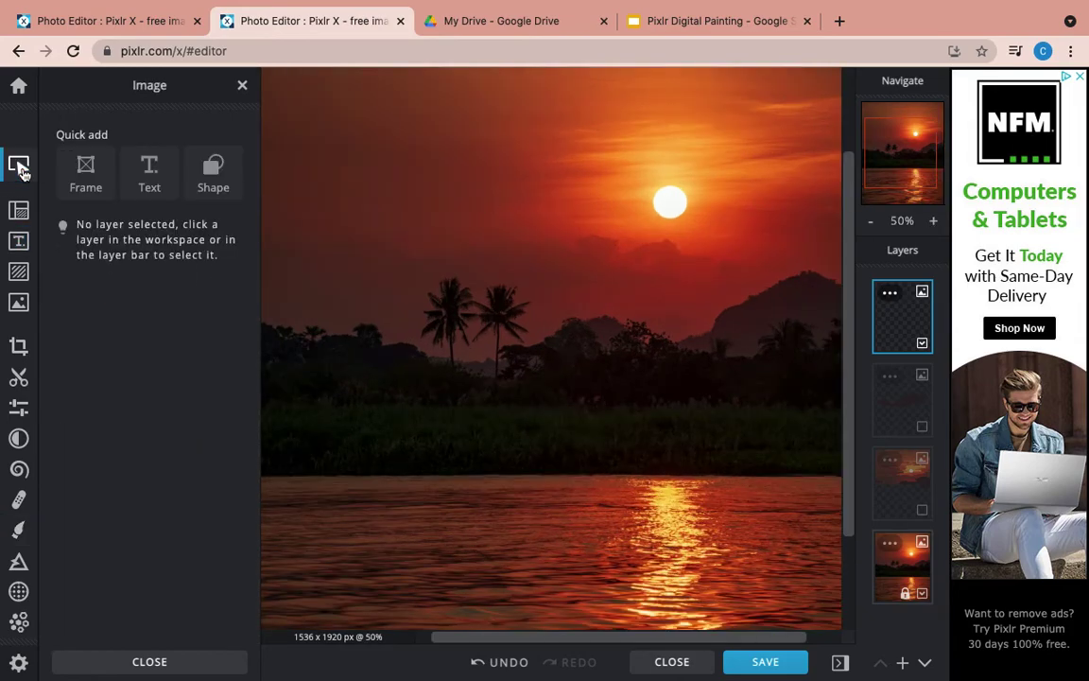
left_click(640, 421)
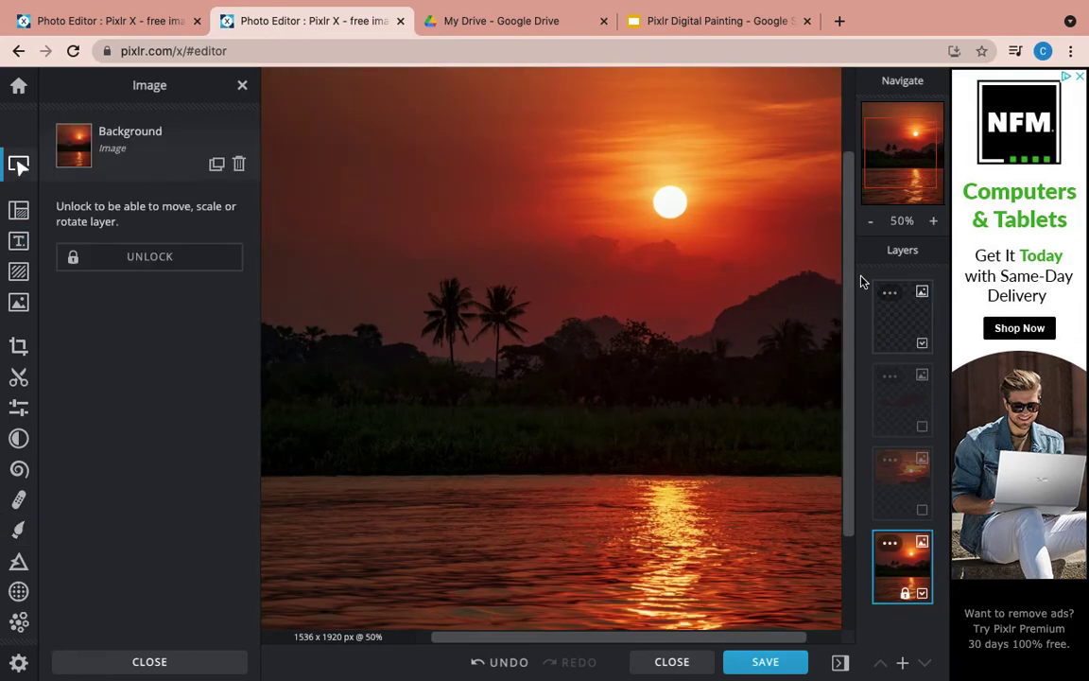
left_click(933, 220)
left_click_drag(905, 153, 936, 151)
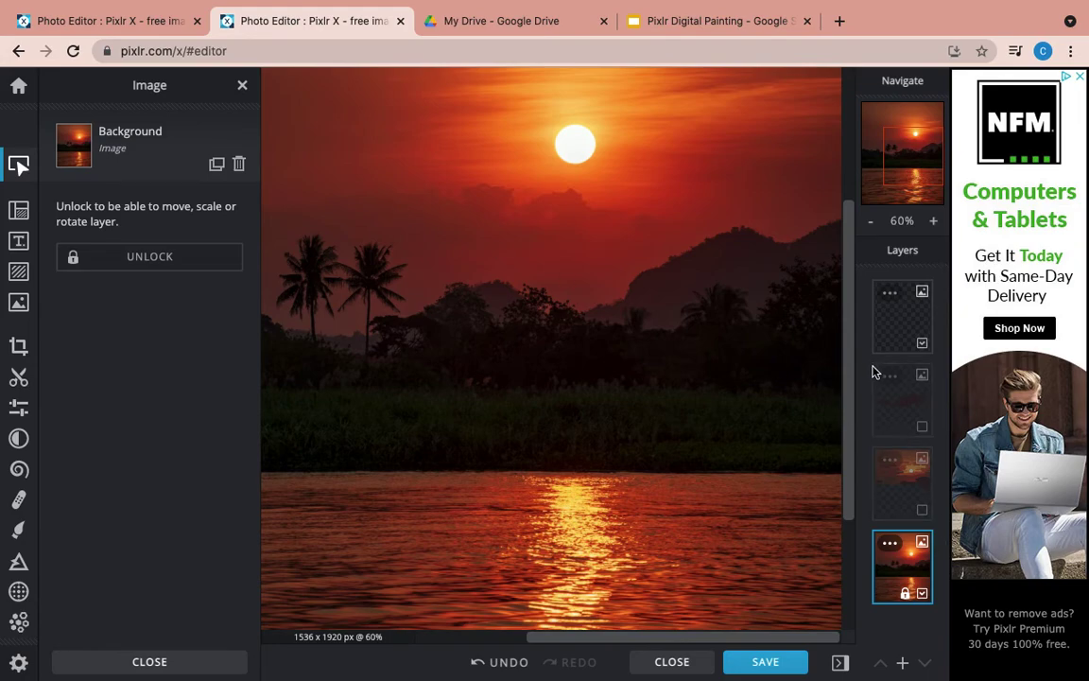
left_click(915, 328)
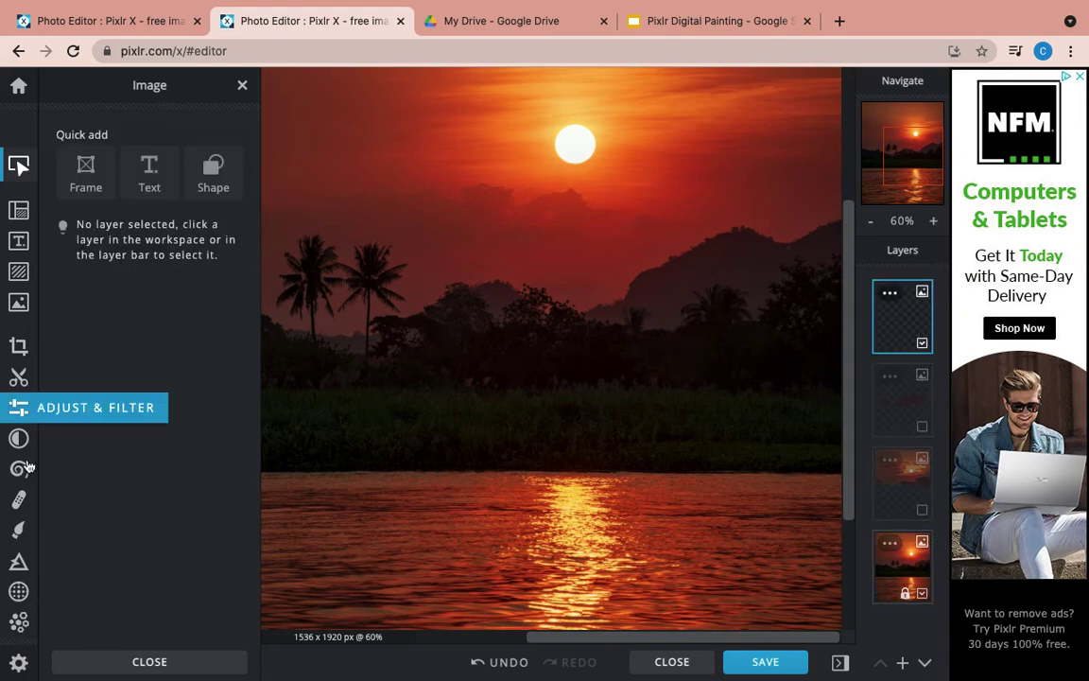
- Set the brush to a 13px near-black #131005 sampled from the hills
left_click(15, 531)
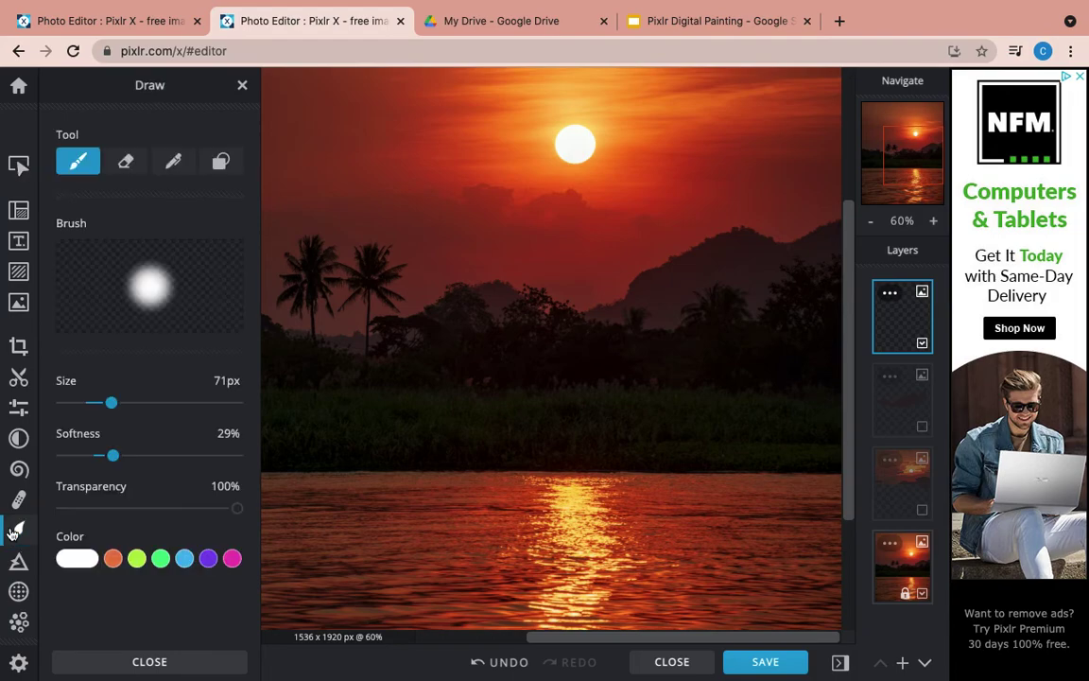
left_click(161, 562)
scroll(236, 601, "down", 1)
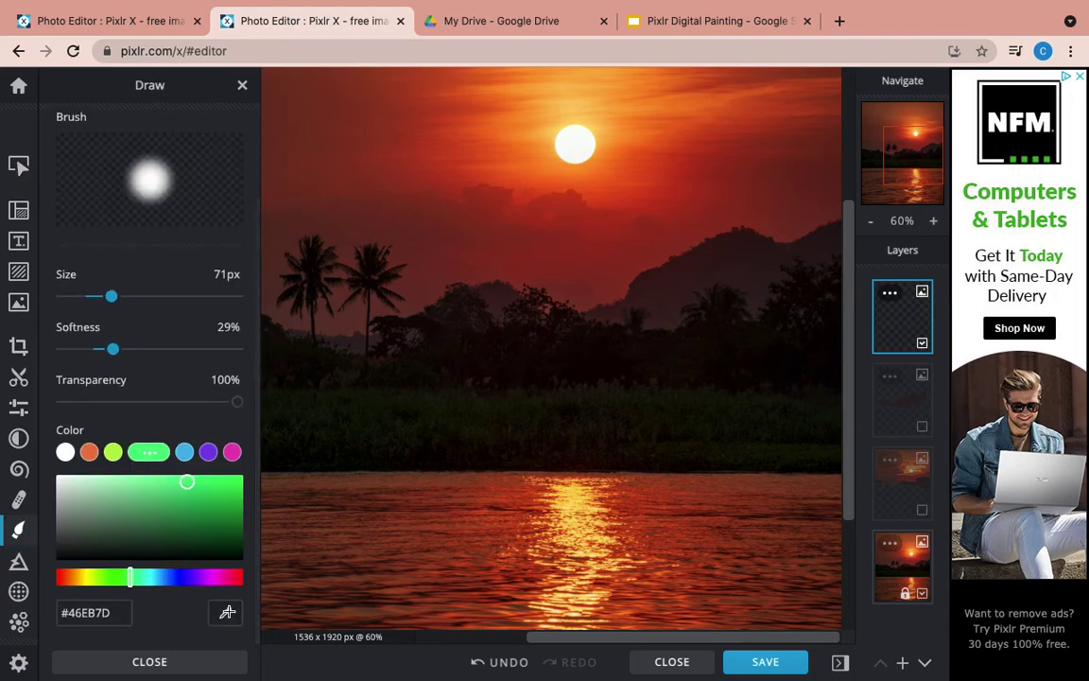
left_click(228, 613)
left_click(494, 416)
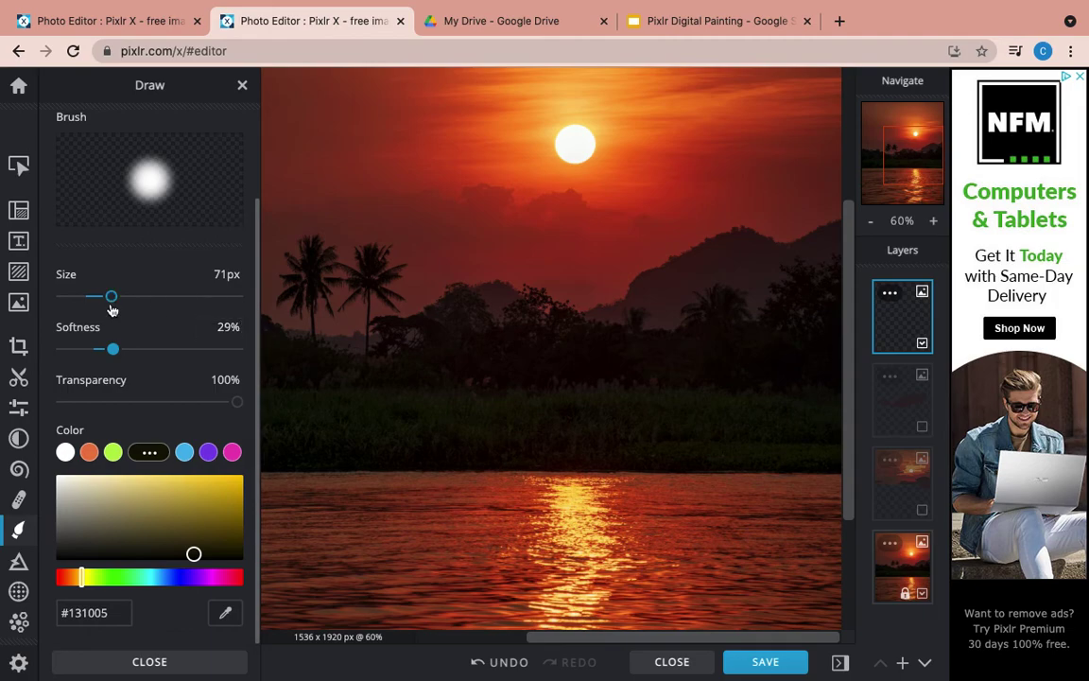
left_click_drag(109, 297, 73, 297)
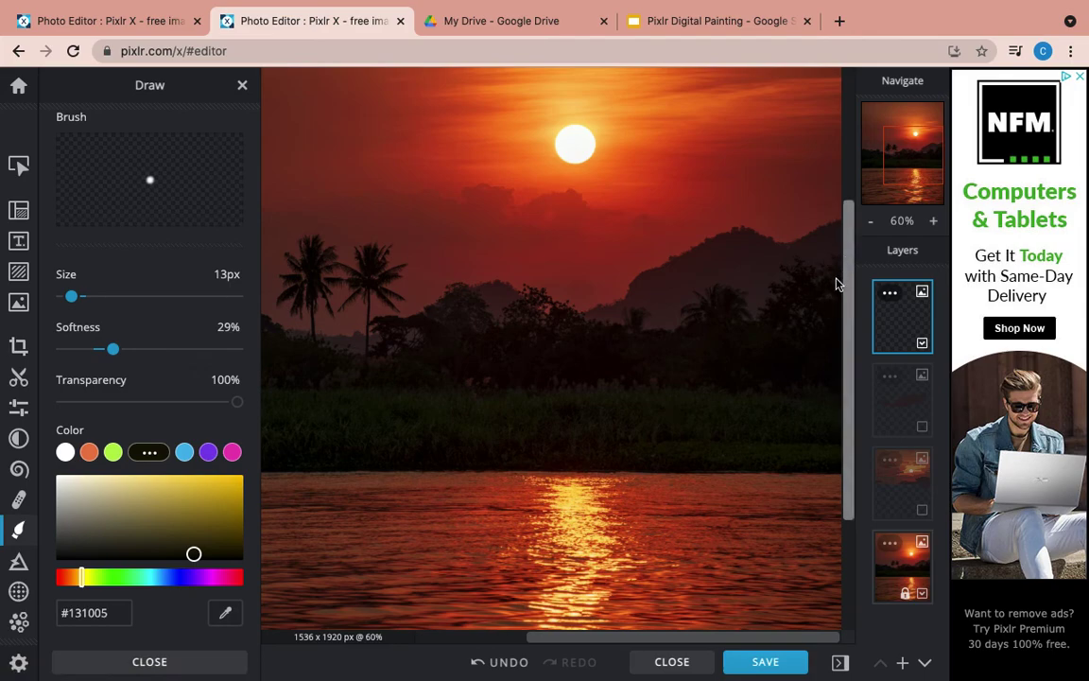
- Trace the hill outline beside the left palms, then hide the top layer to check it
scroll(689, 343, "down", 1)
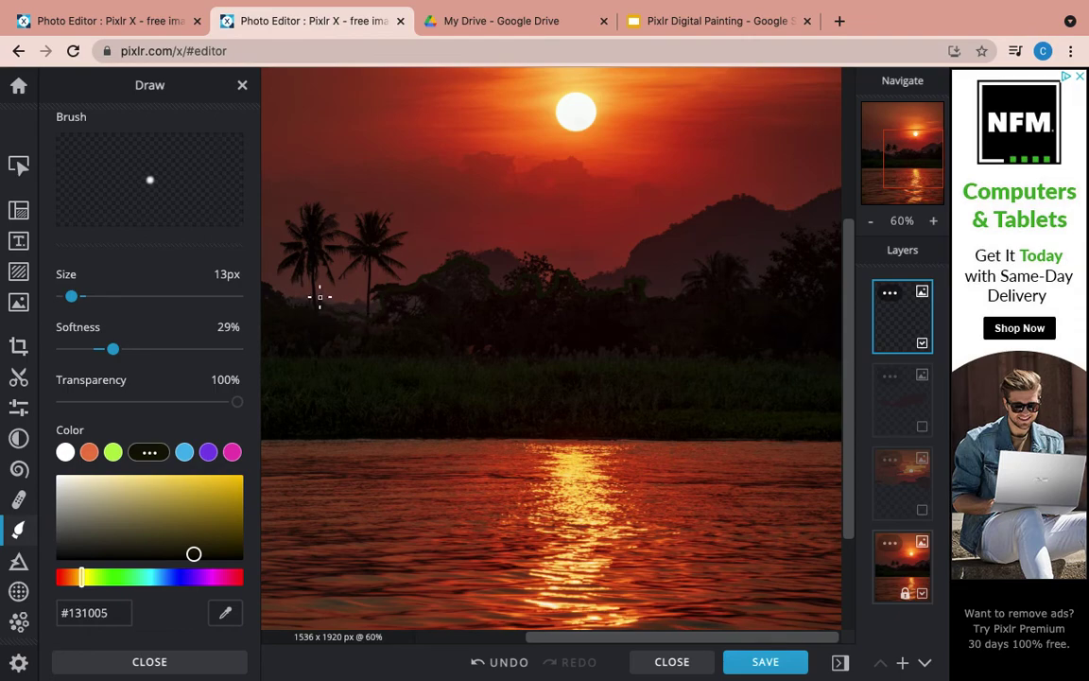
left_click_drag(320, 297, 312, 247)
left_click(922, 344)
- Show all three painted layers, hide the Background photo, zoom out to 30% and close Draw
left_click(922, 345)
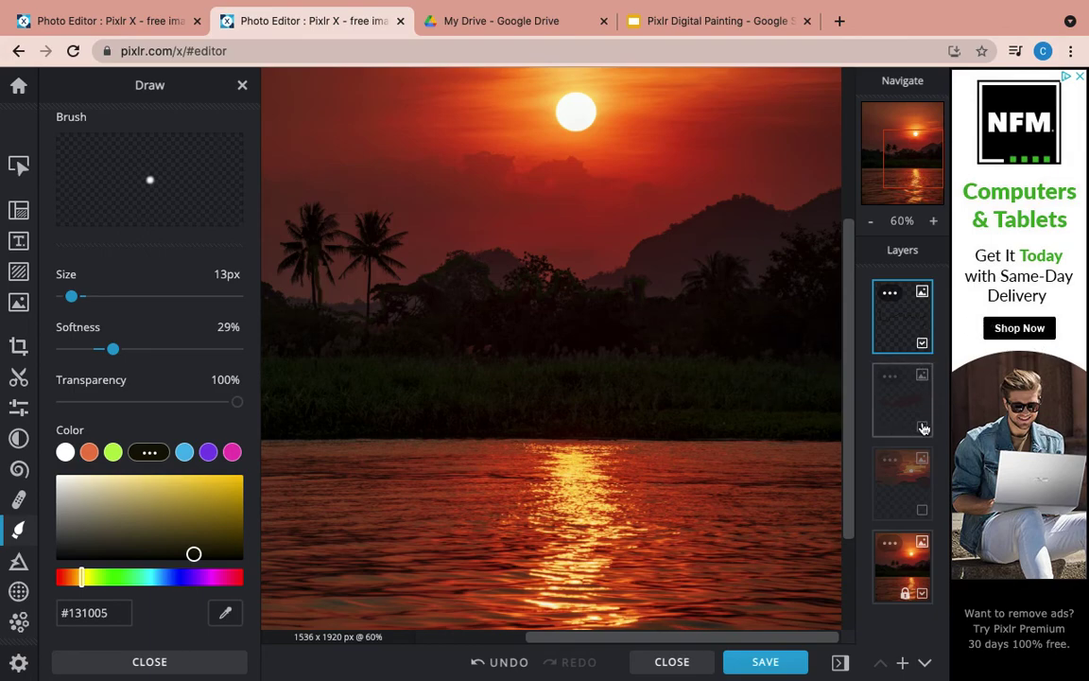
left_click(922, 426)
left_click(922, 510)
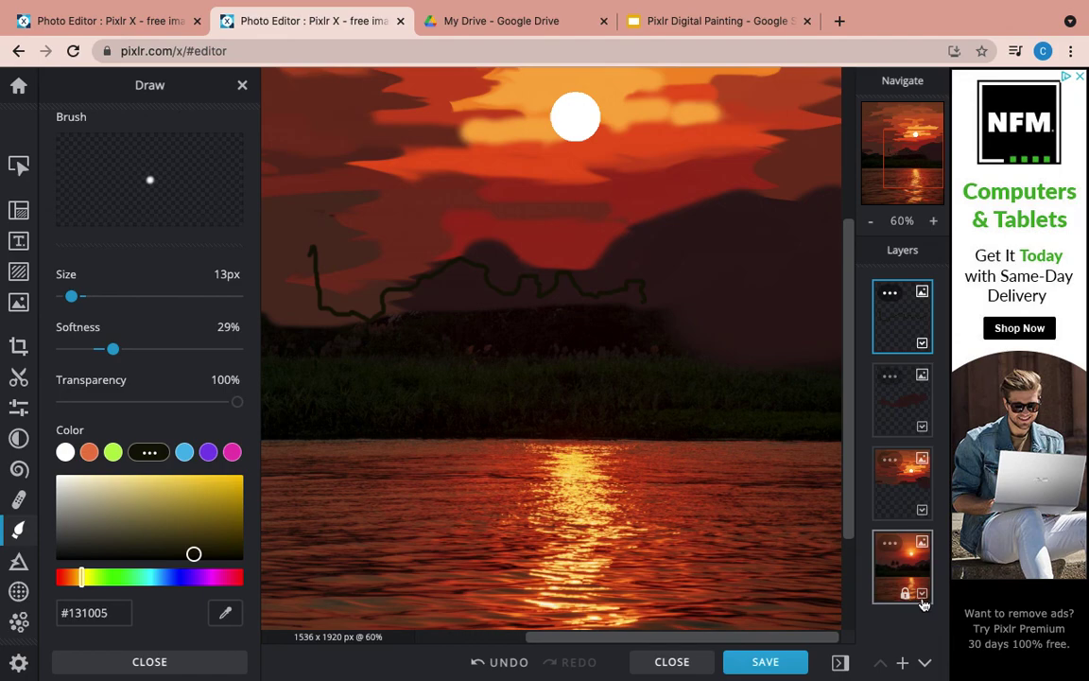
left_click(922, 593)
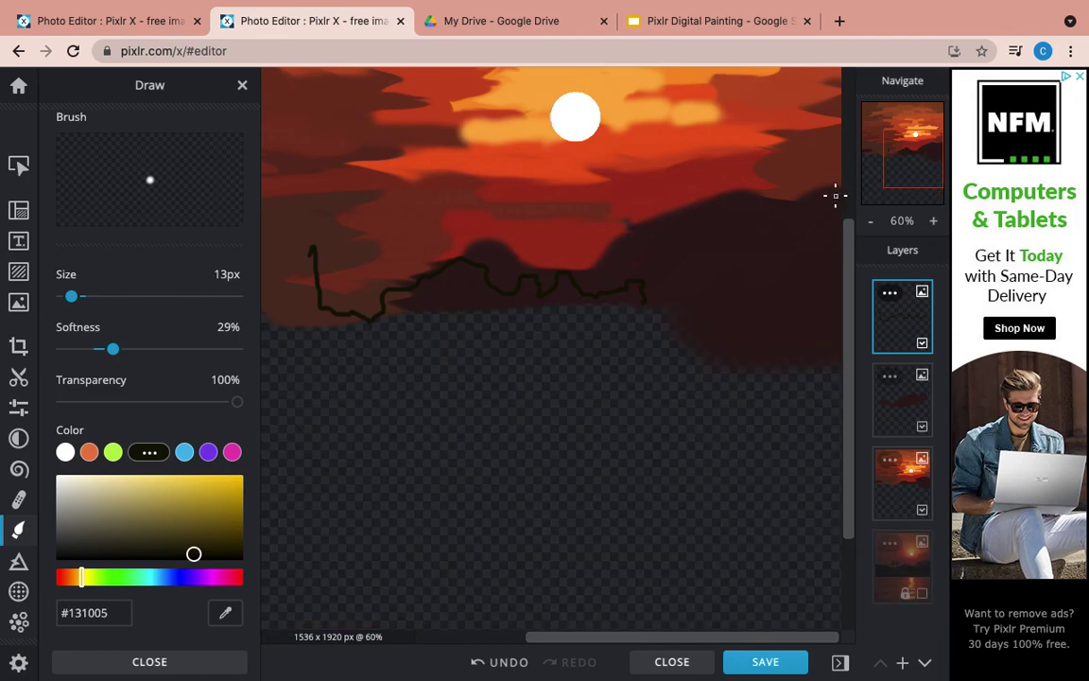
left_click(871, 221)
left_click(871, 221)
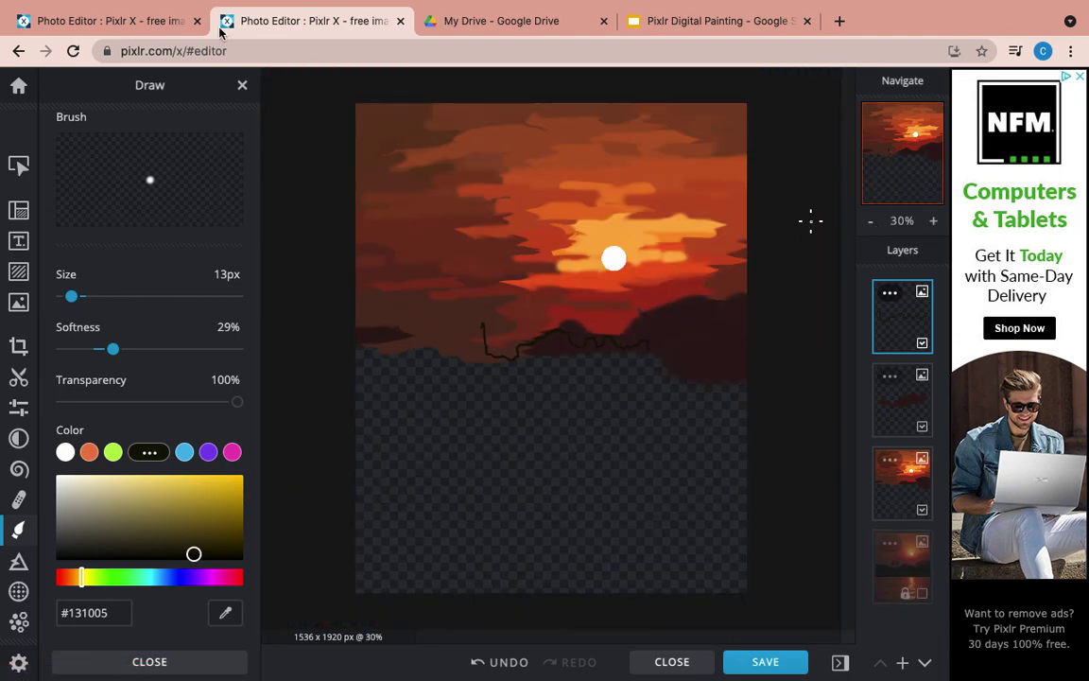
left_click(240, 84)
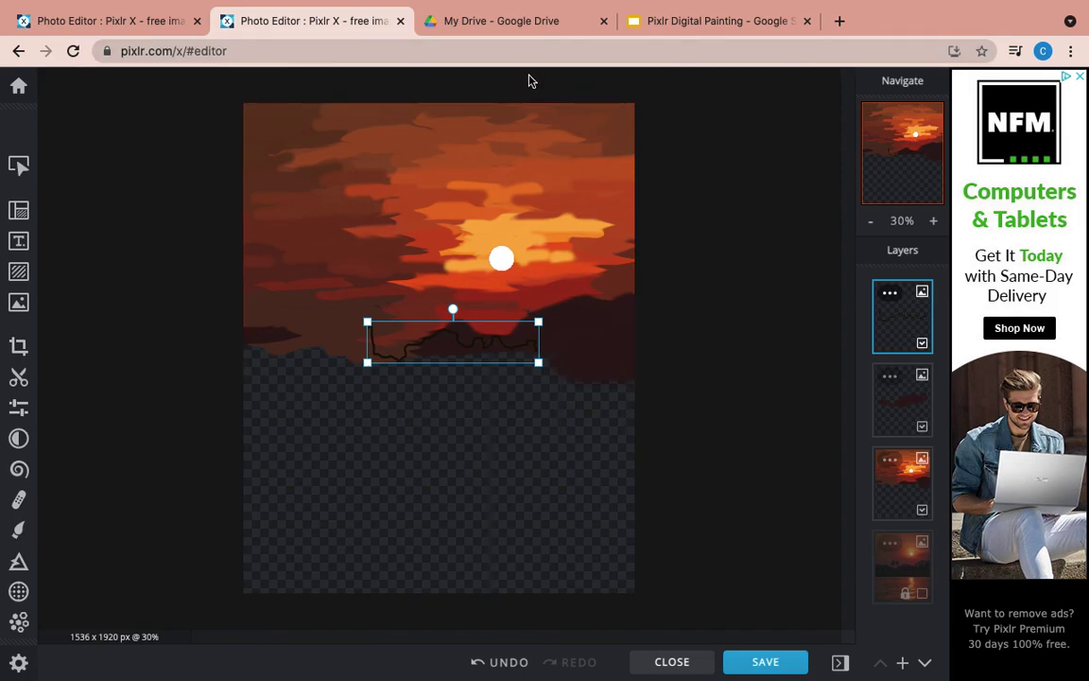
mouse_move(487, 4)
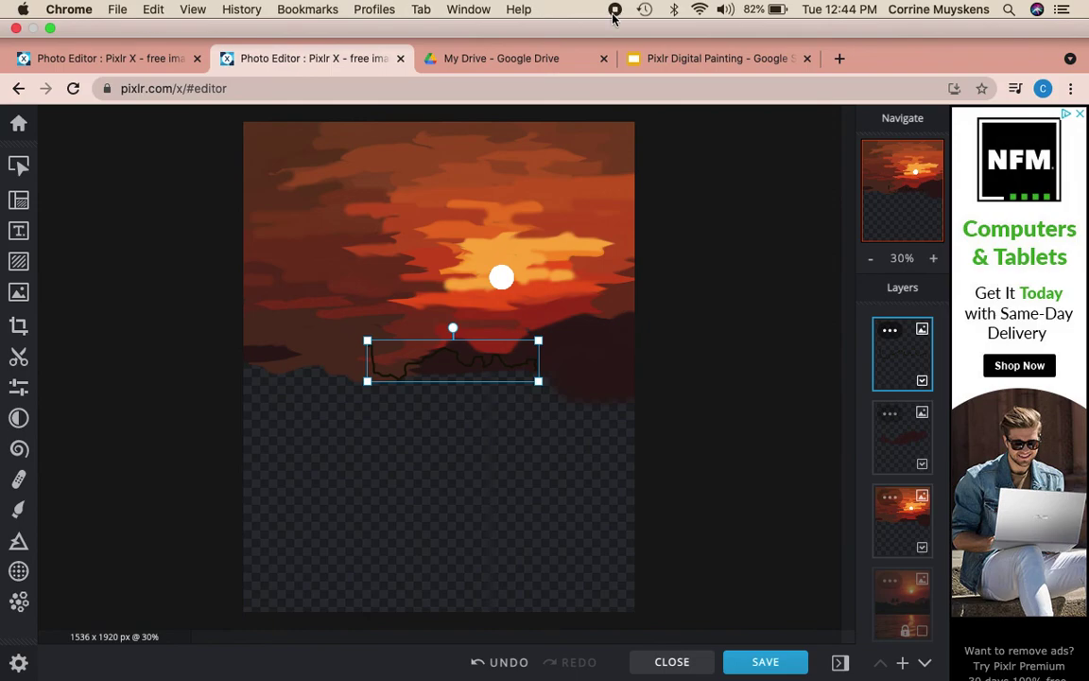